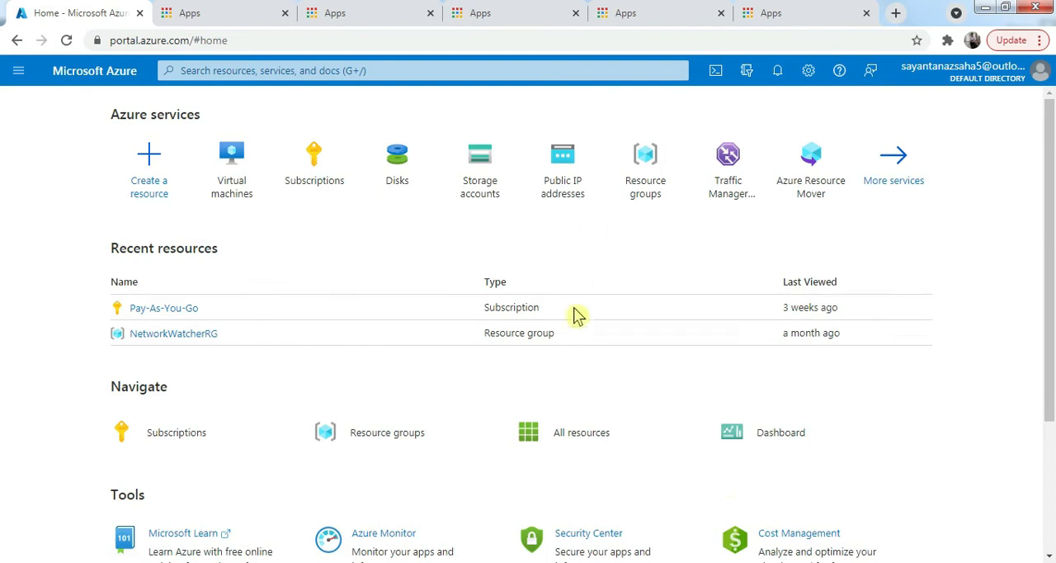
- Find the Virtual machines service and start creating a new virtual machine
left_click(222, 72)
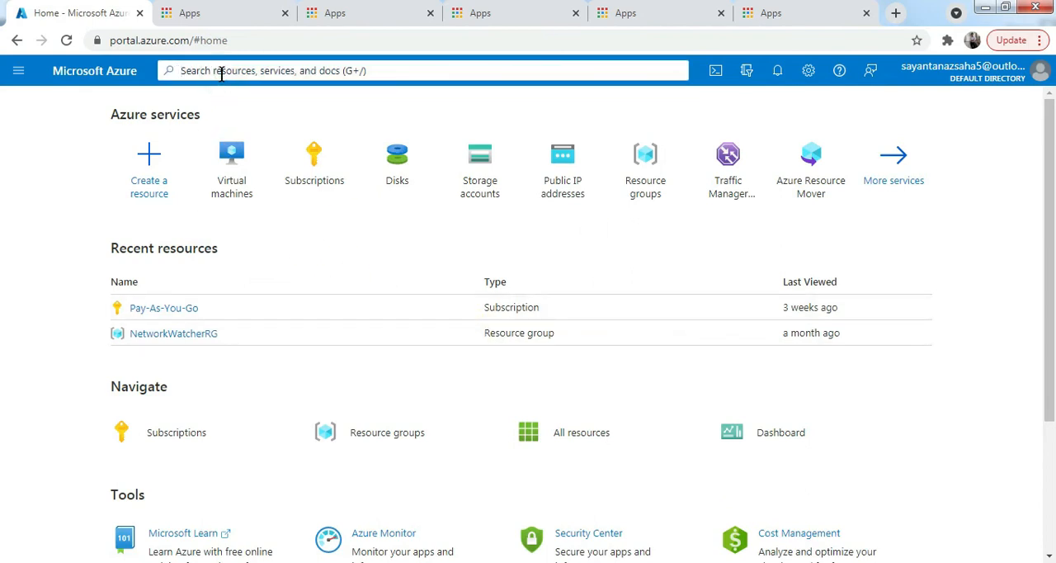
type("v")
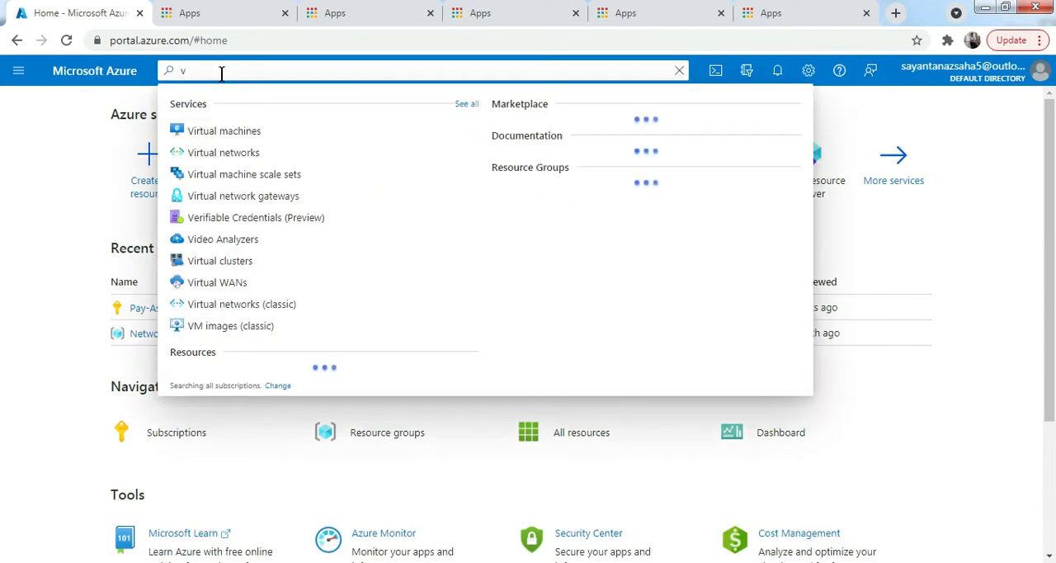
type("irtu")
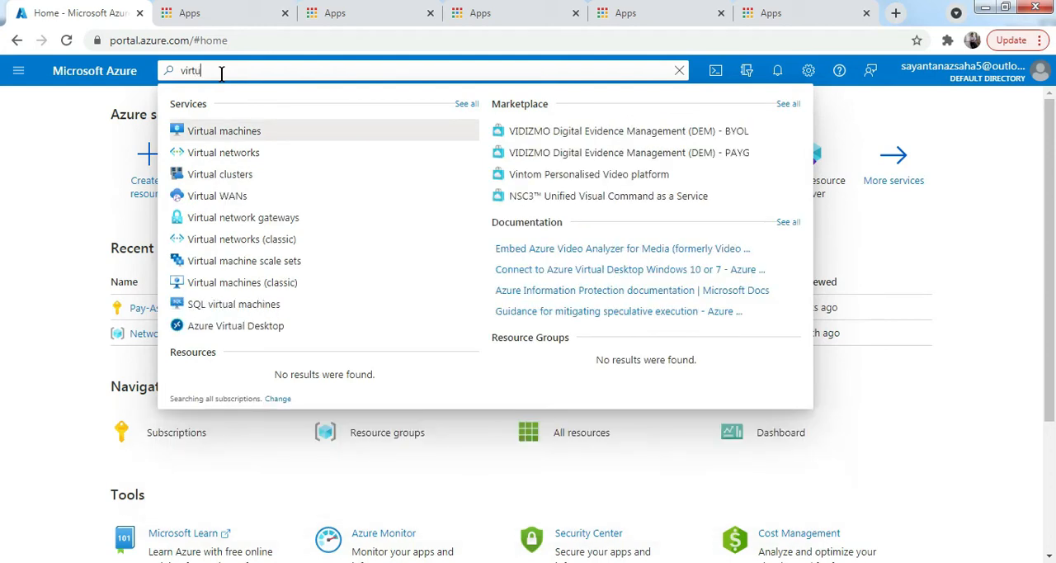
left_click(267, 132)
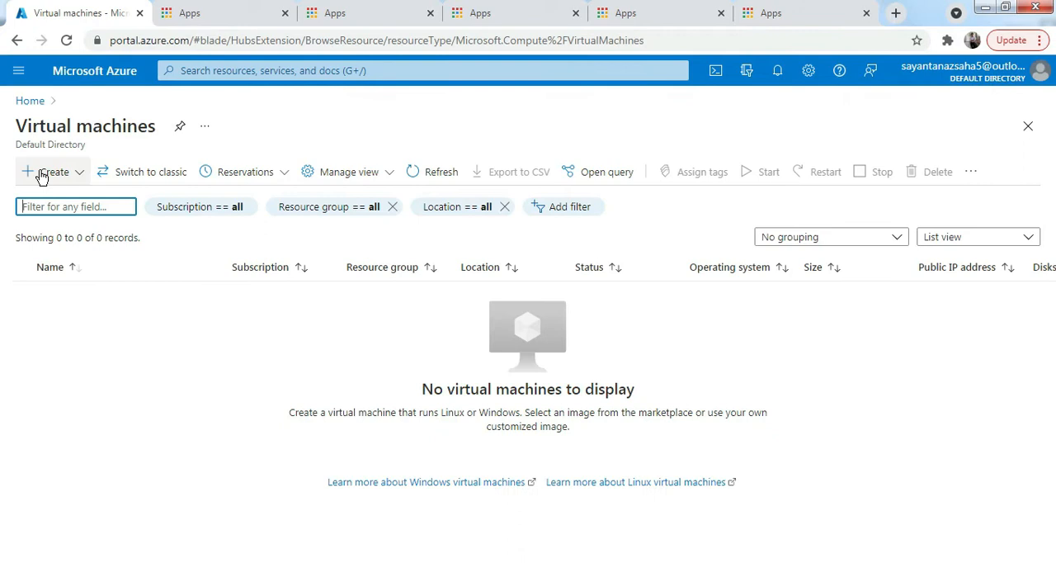
left_click(50, 176)
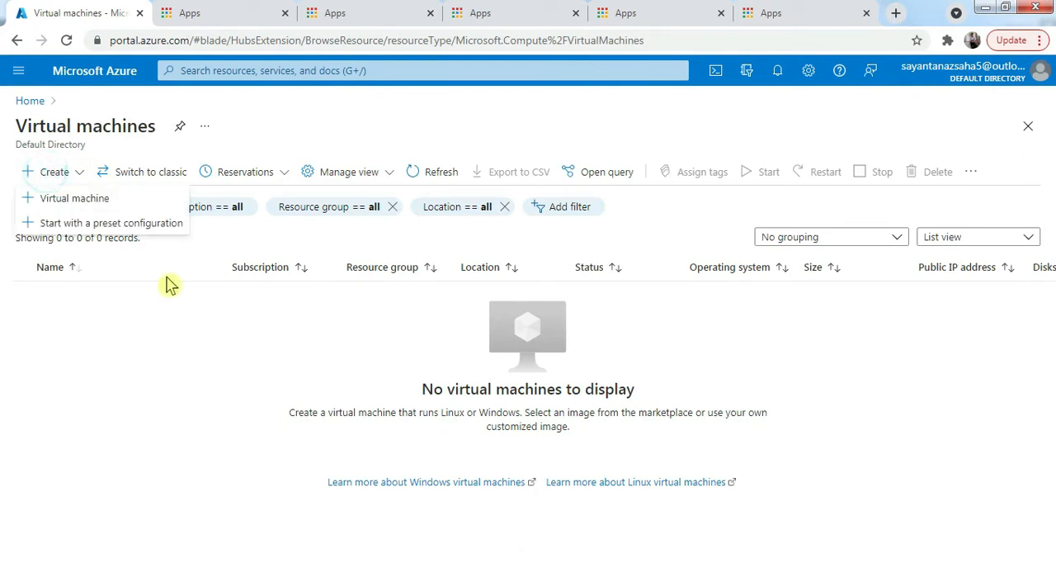
left_click(66, 198)
left_click(44, 172)
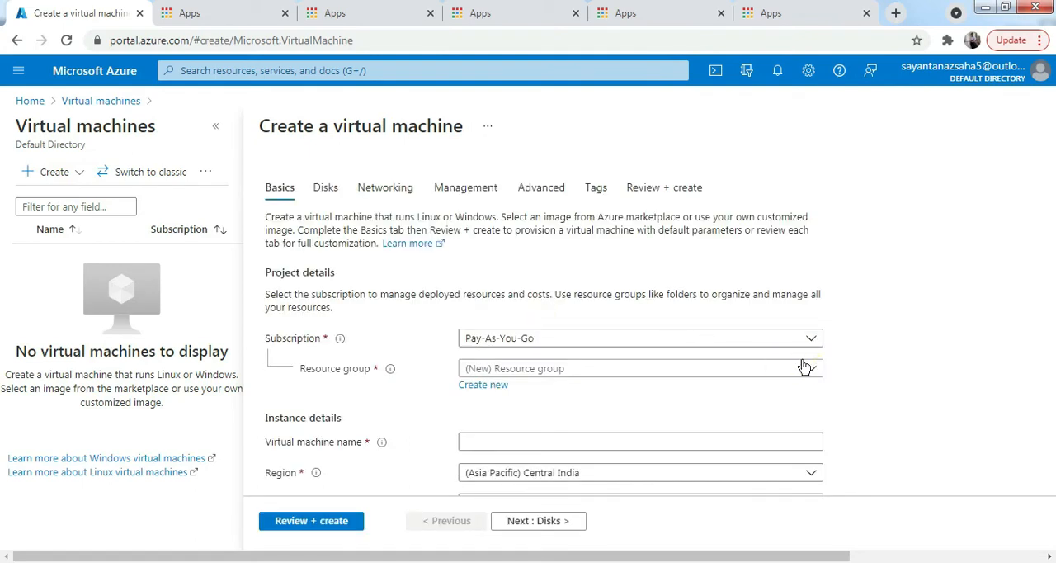
- Keep the Pay-As-You-Go subscription and create a new resource group named rg1 for the virtual machine
scroll(597, 366, "down", 1)
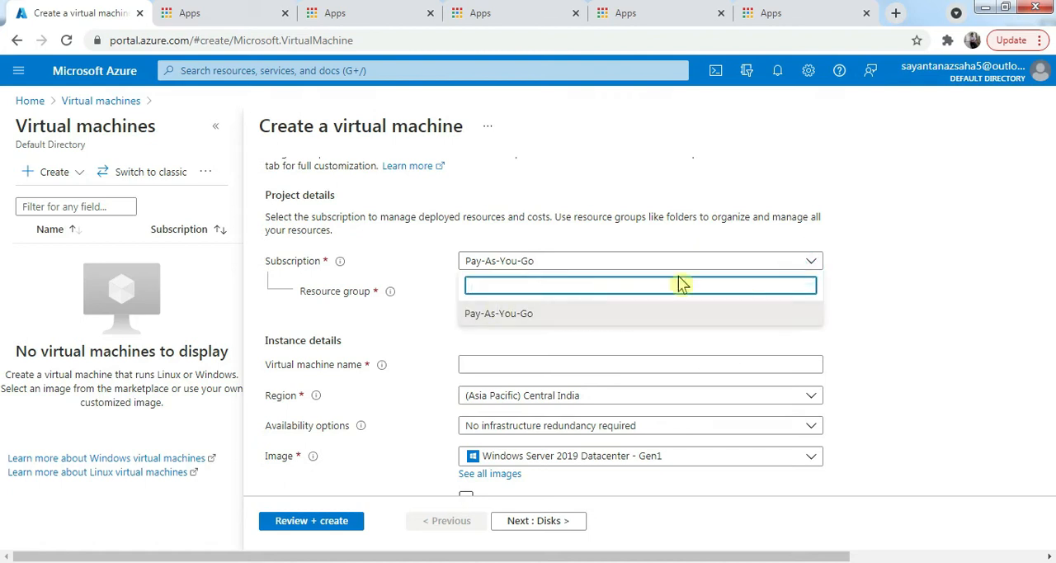
left_click(927, 268)
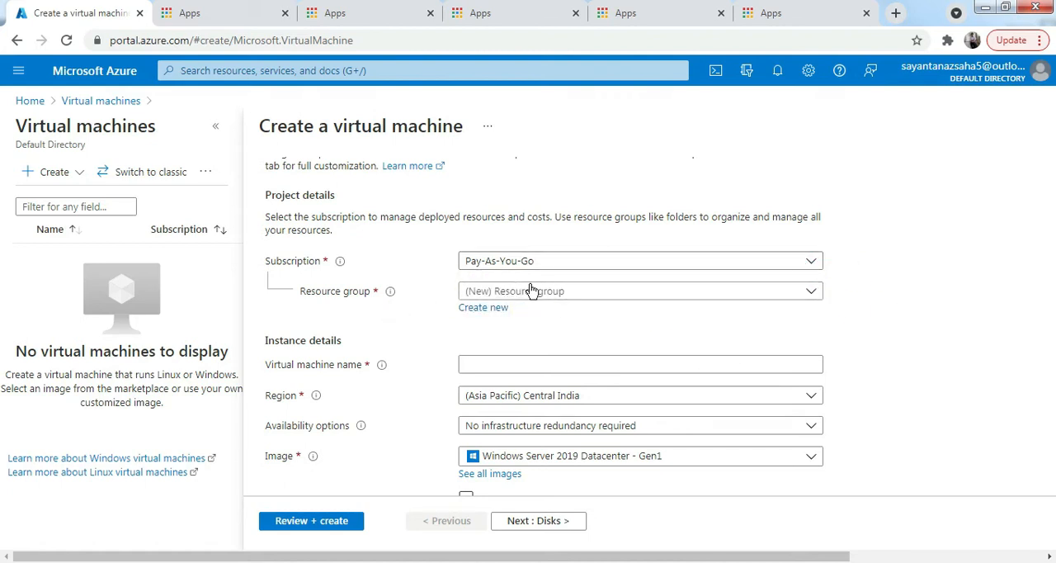
left_click(625, 295)
left_click(1038, 352)
left_click(483, 307)
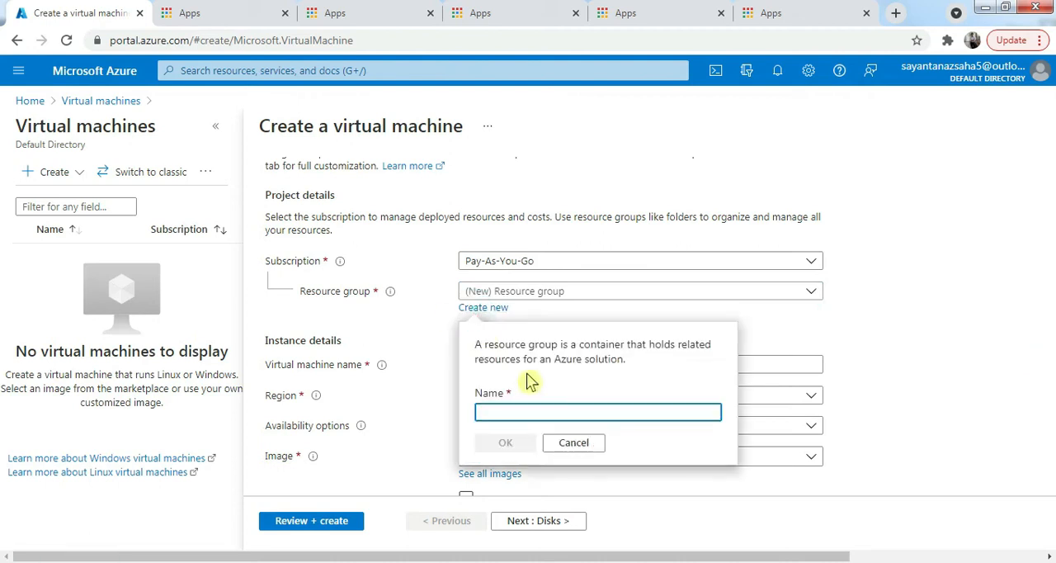
type("r")
left_click(505, 442)
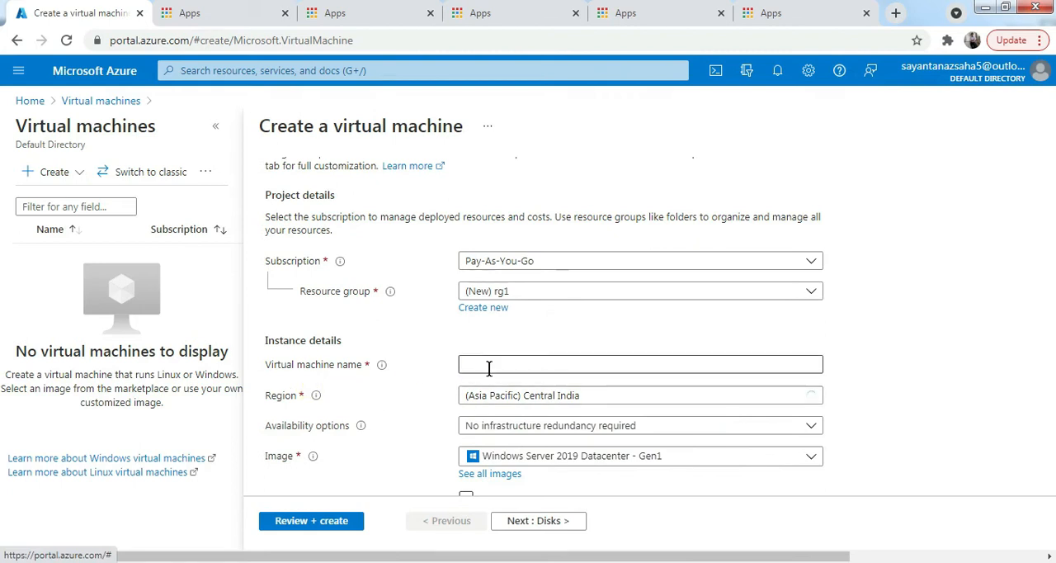
- Name the virtual machine vm1
scroll(487, 372, "down", 2)
left_click(474, 210)
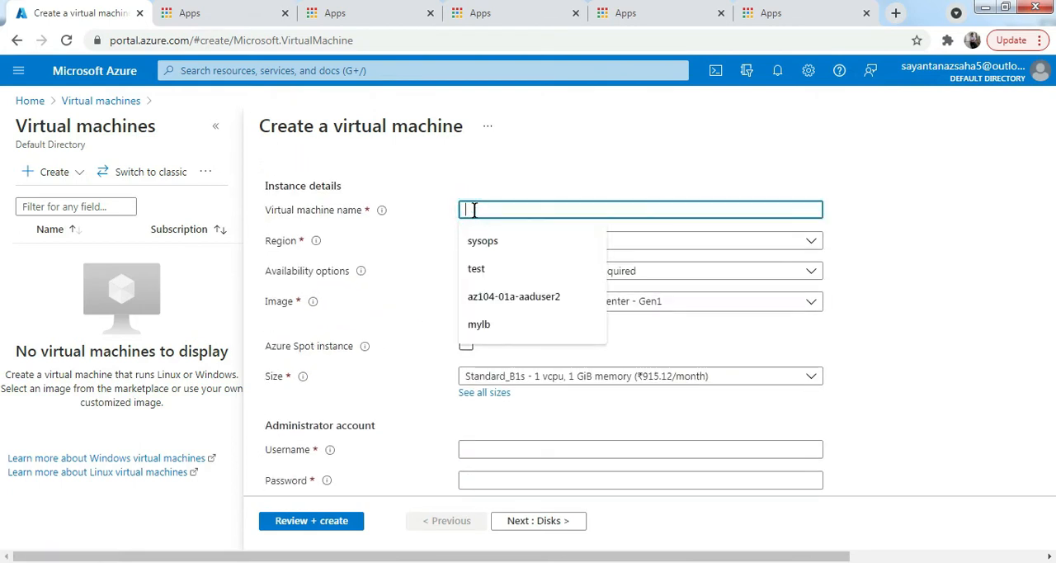
type("vm1")
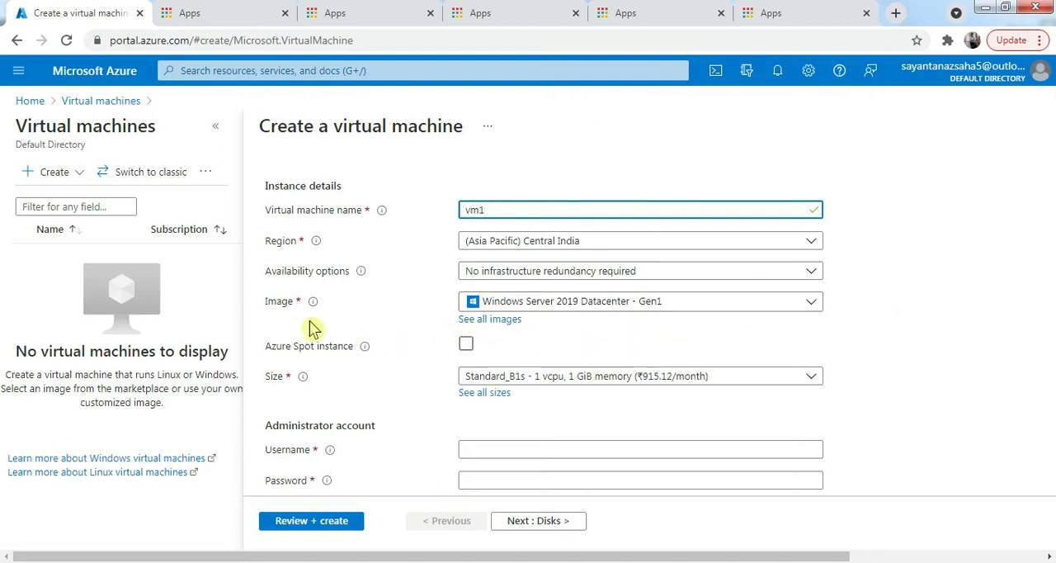
- Set the administrator username to sysops, then enter and confirm the administrator account password
scroll(611, 322, "down", 1)
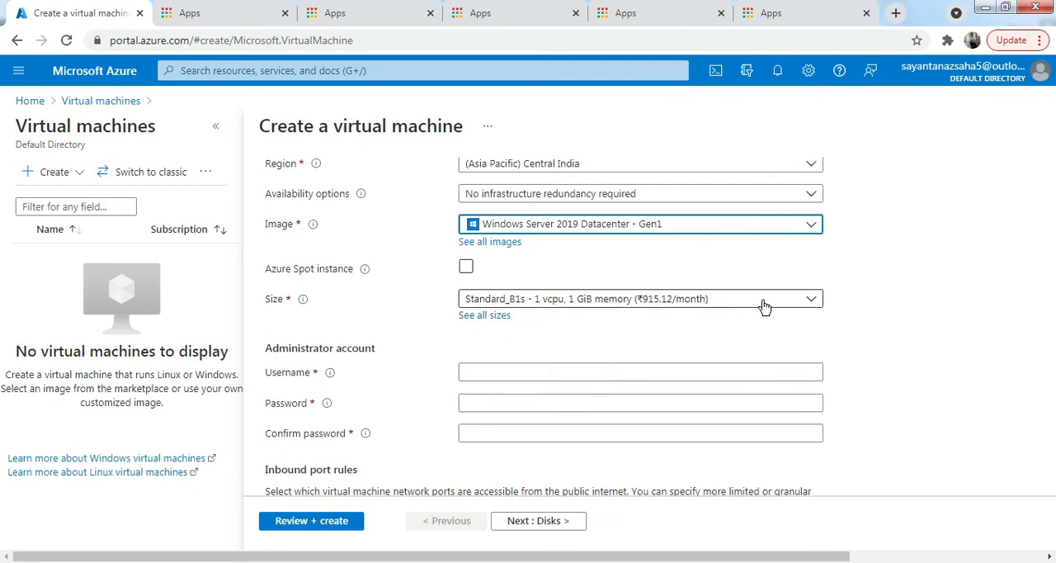
scroll(518, 347, "down", 2)
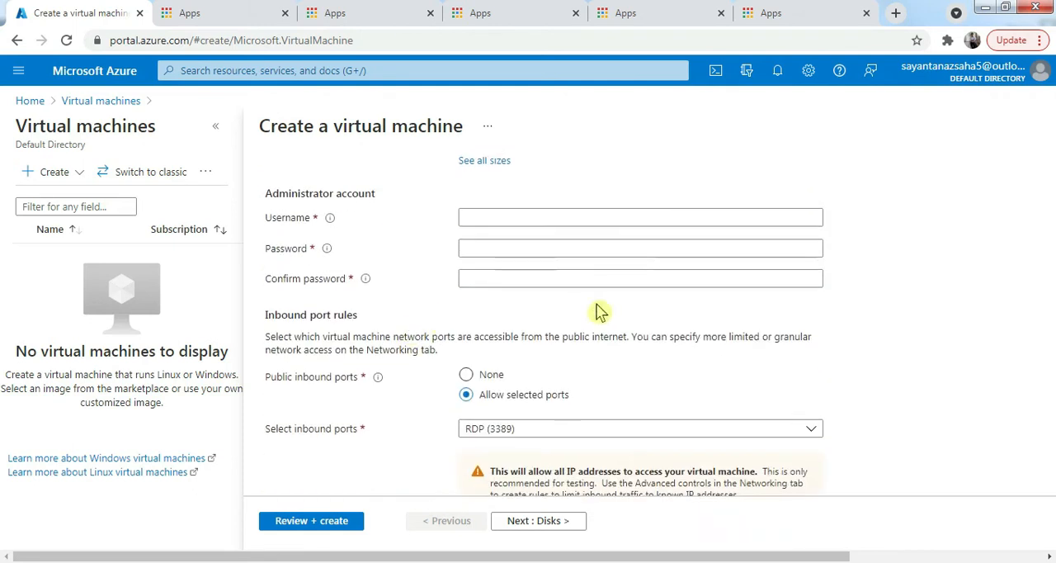
scroll(516, 319, "up", 1)
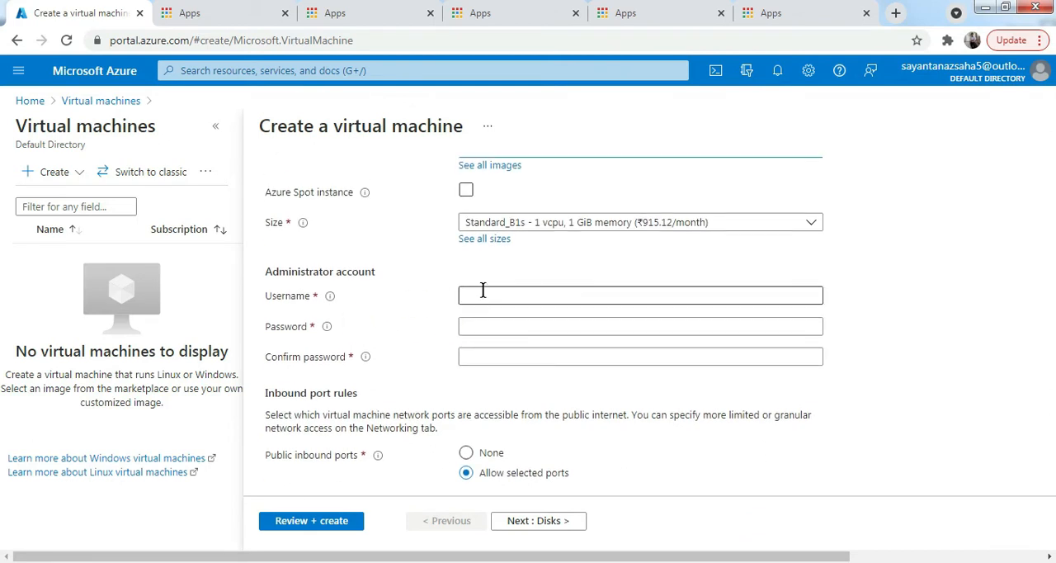
scroll(483, 294, "up", 1)
left_click(517, 371)
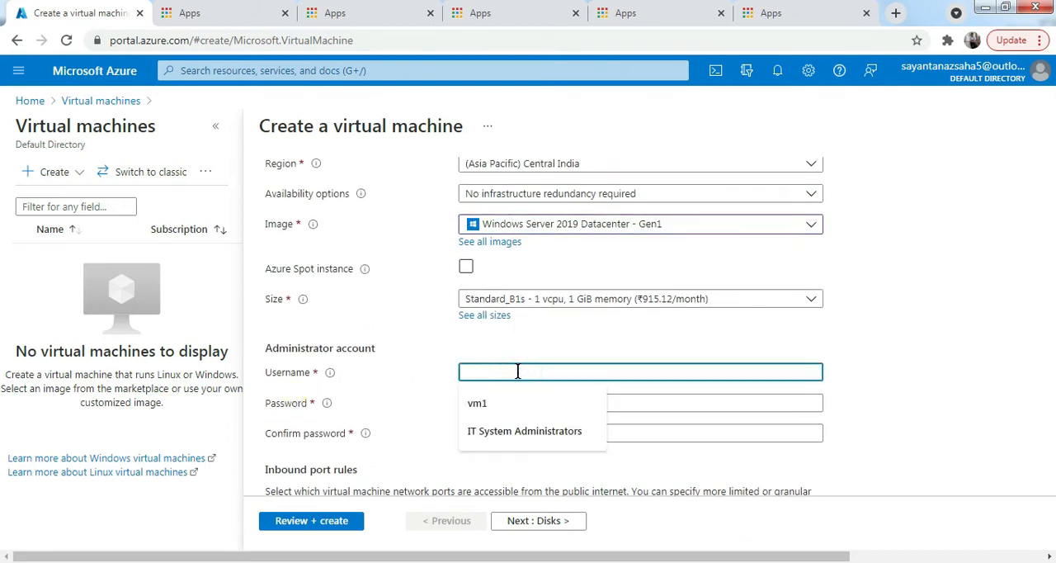
type("sysops")
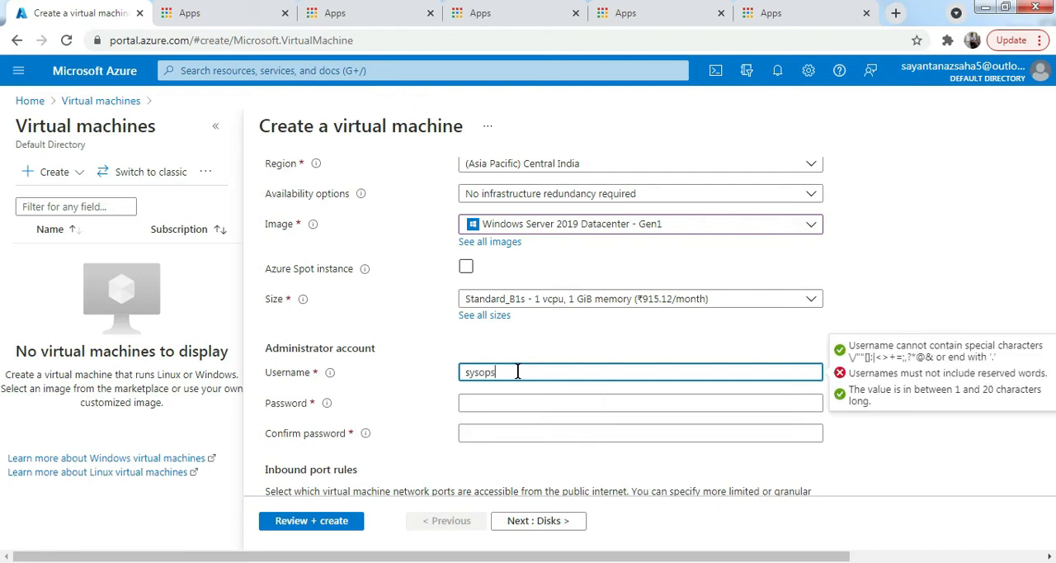
key("Tab")
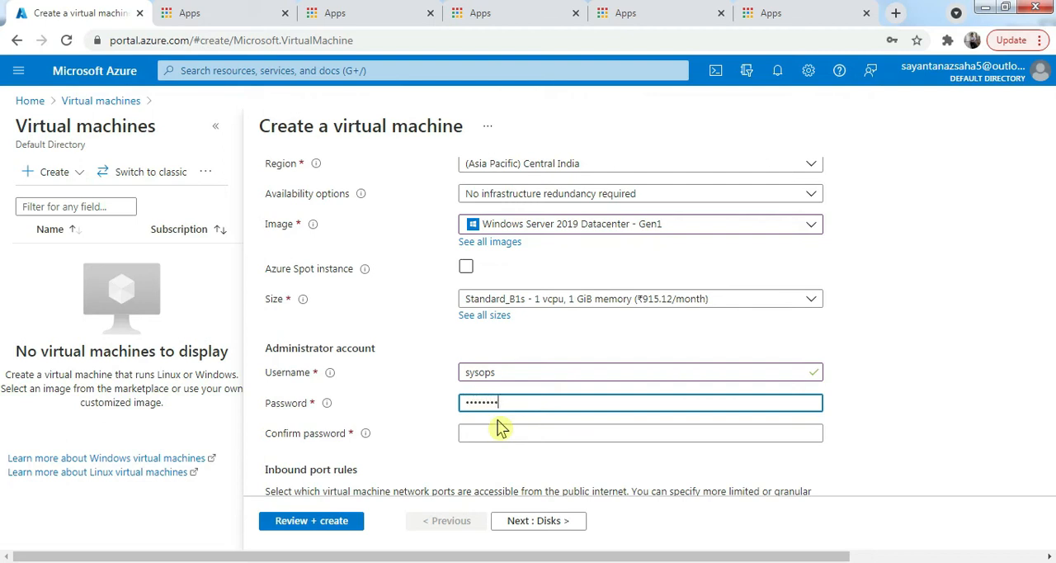
type("••")
left_click(500, 431)
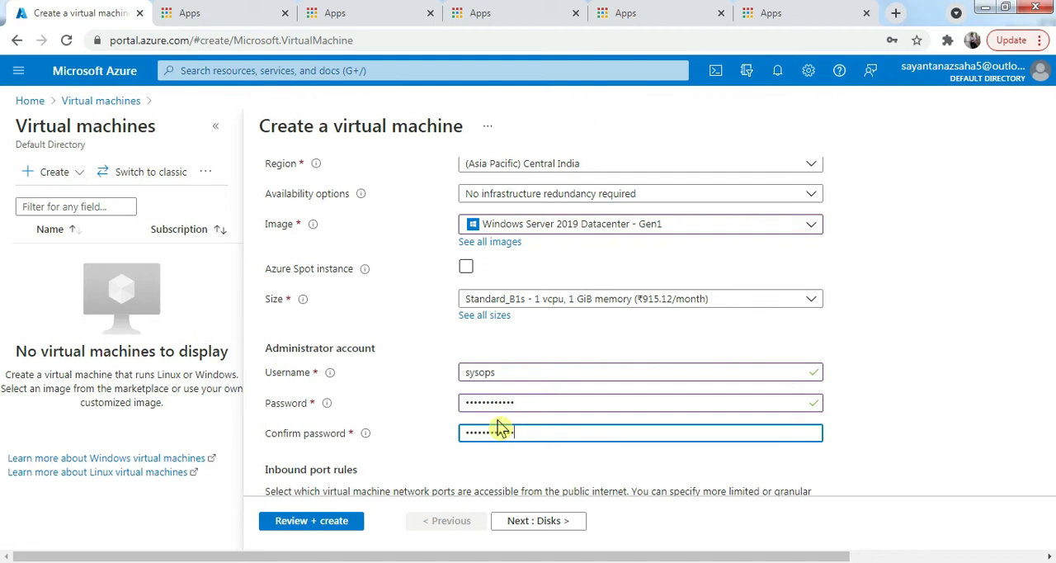
- Review the inbound port rules and licensing options, then continue to the disk settings
scroll(540, 454, "down", 2)
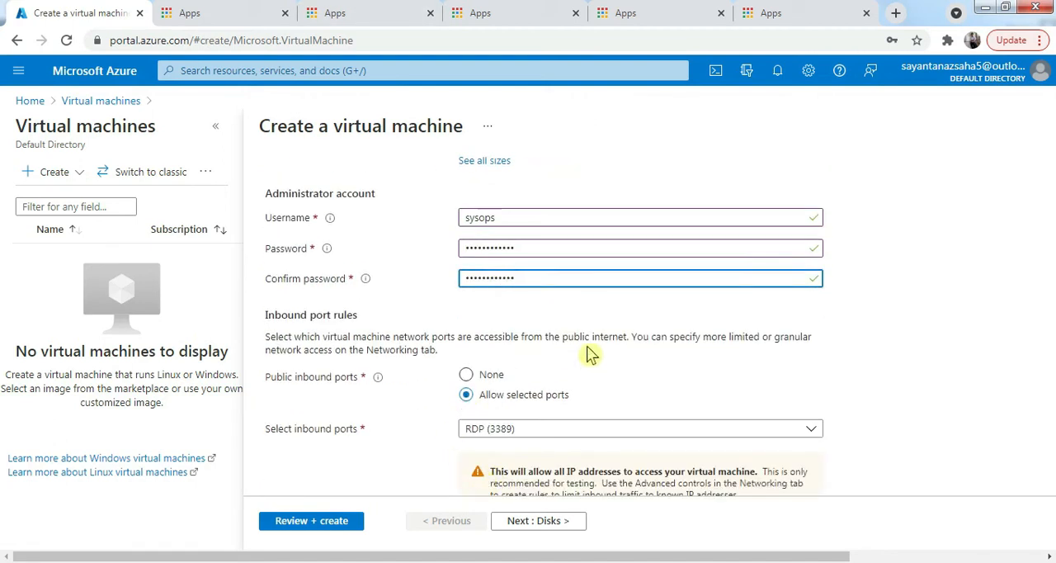
scroll(532, 407, "down", 1)
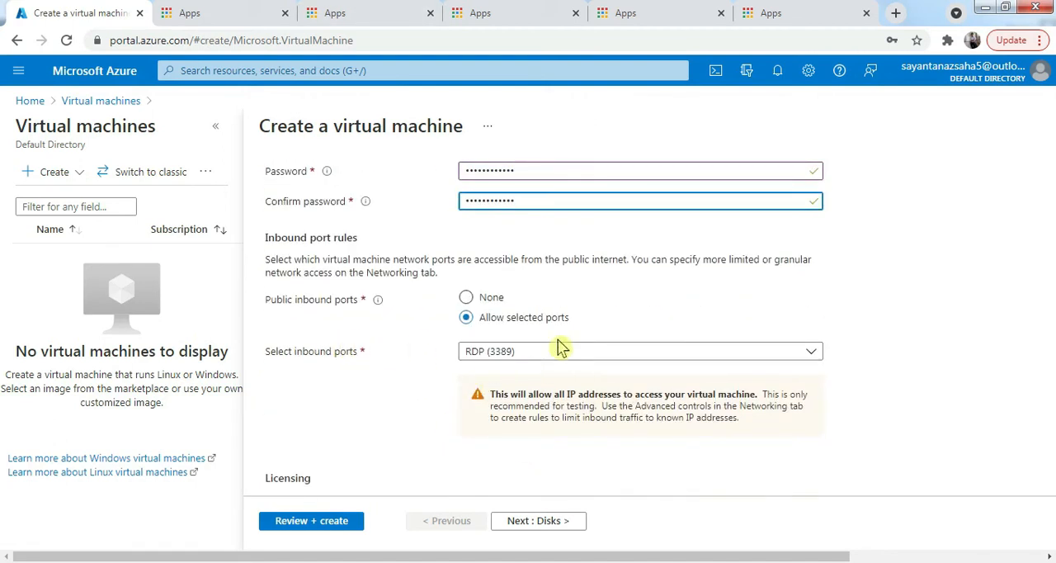
scroll(577, 376, "down", 1)
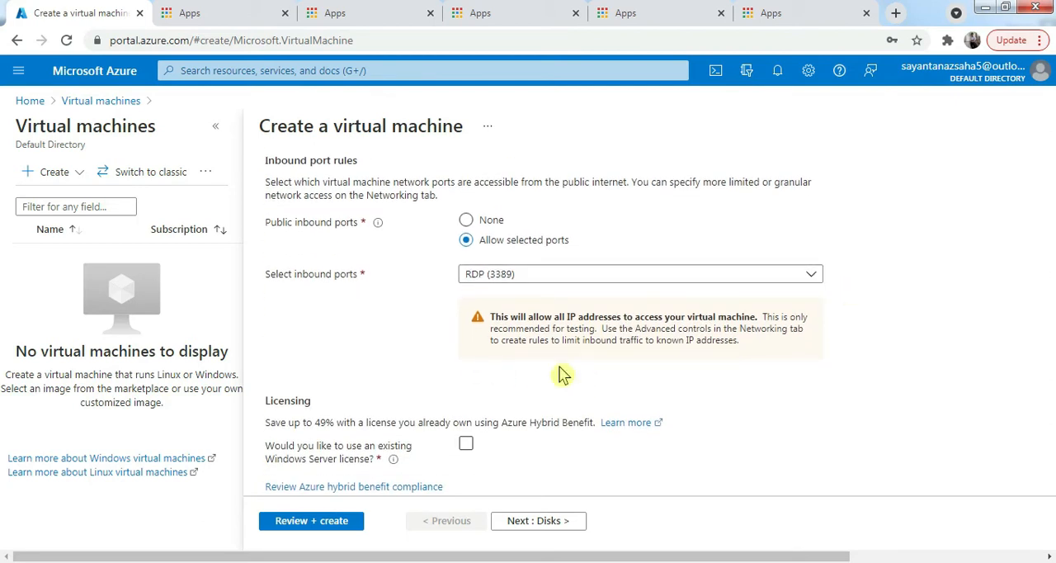
scroll(372, 376, "down", 1)
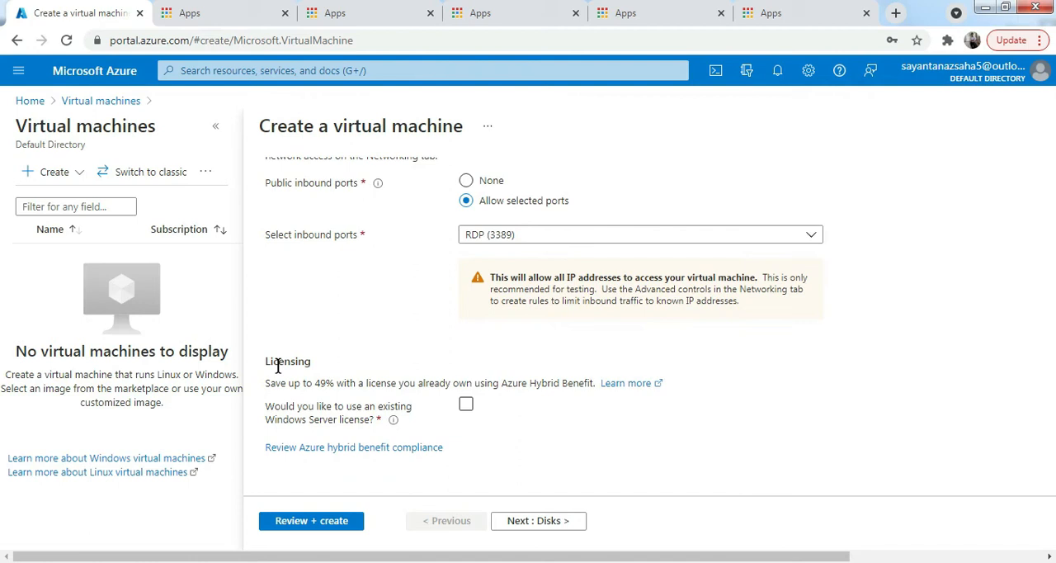
left_click(558, 526)
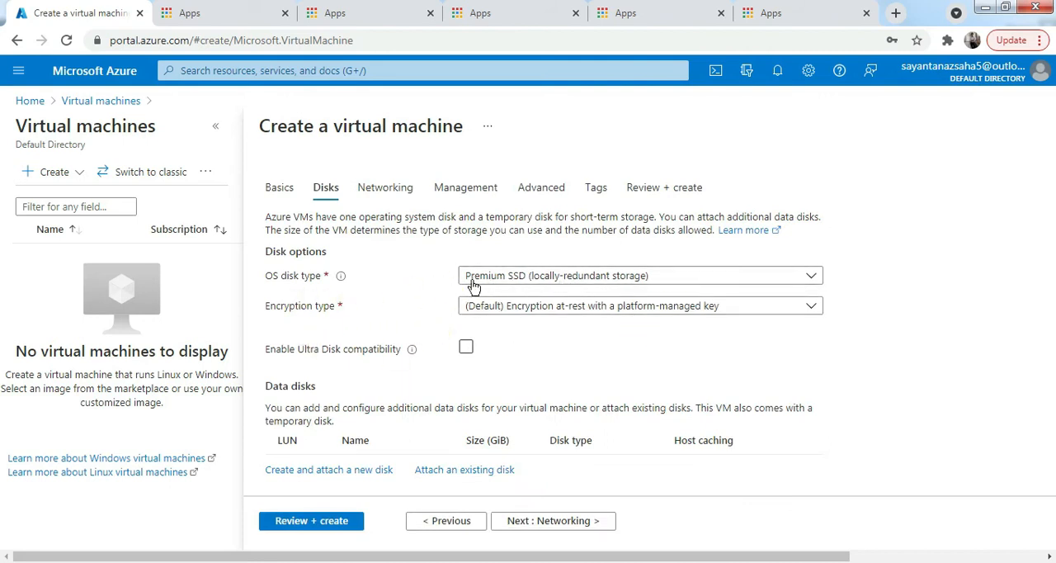
- Choose Premium SSD as the OS disk type and default encryption at-rest with a platform-managed key
left_click(560, 283)
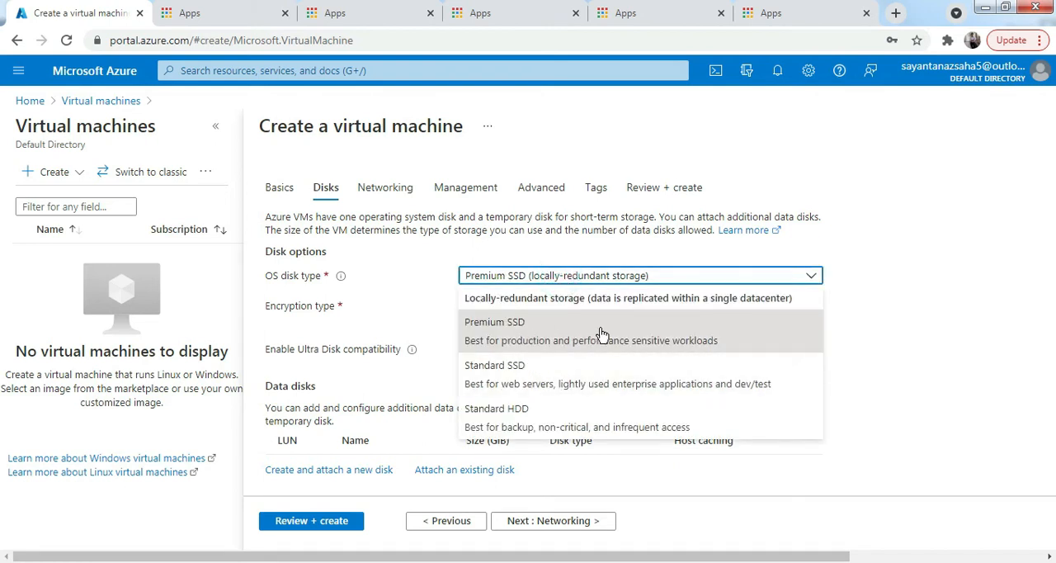
left_click(602, 333)
key("Tab")
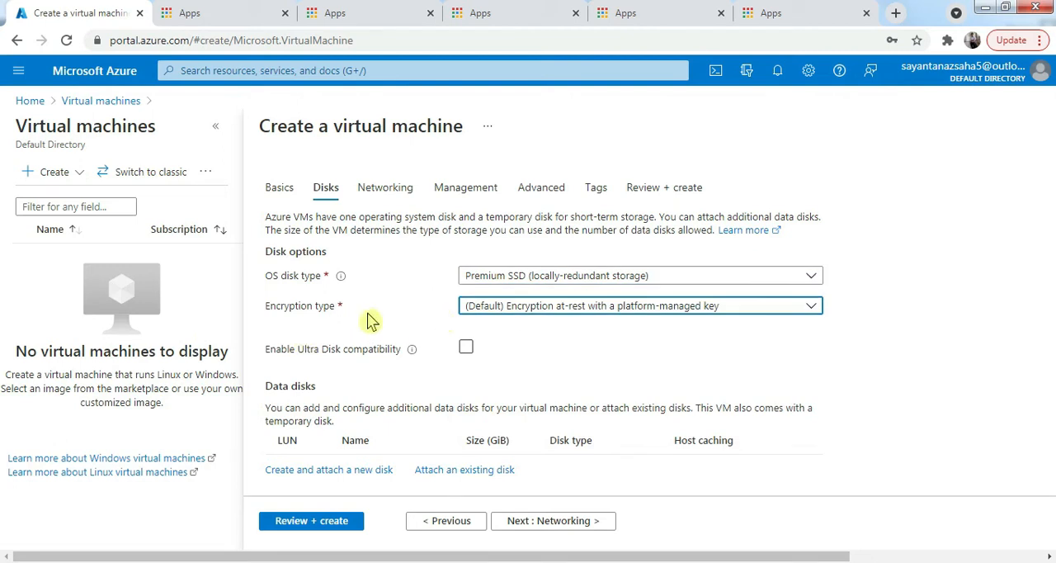
left_click(567, 307)
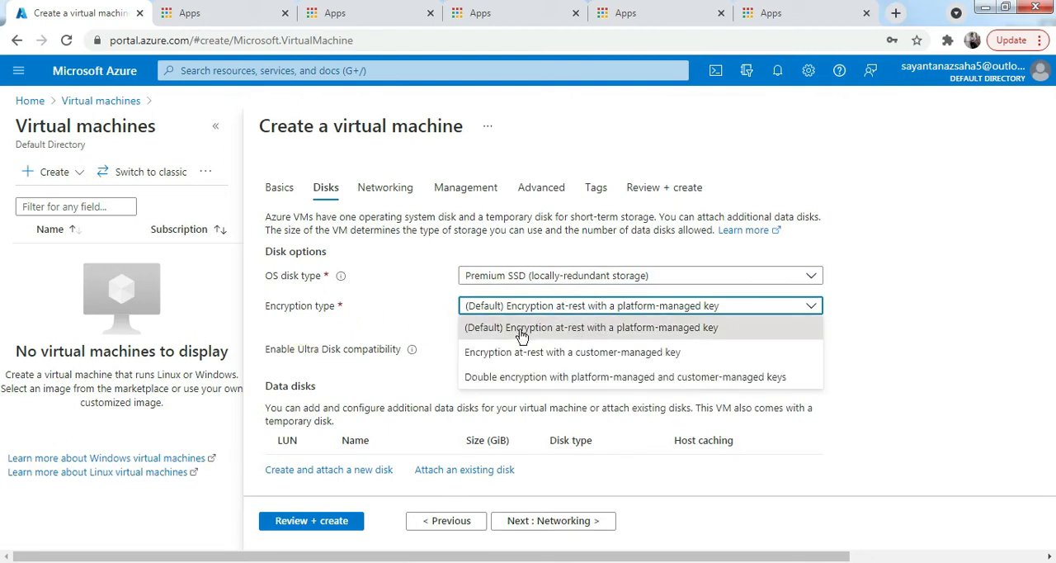
left_click(587, 329)
- Disable the use of managed disks in the advanced disk options
scroll(615, 342, "down", 1)
scroll(619, 338, "up", 1)
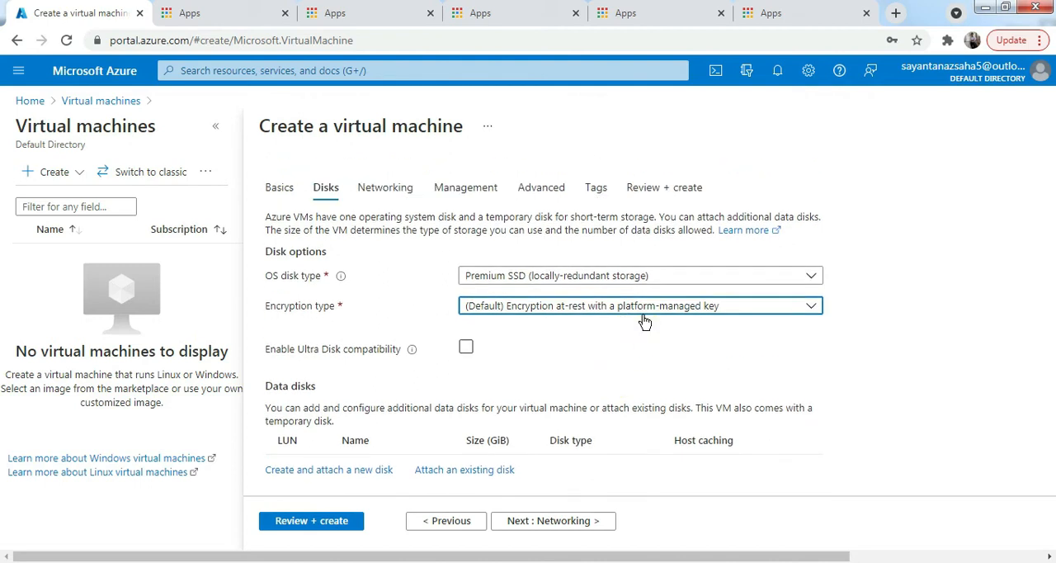
scroll(644, 322, "down", 2)
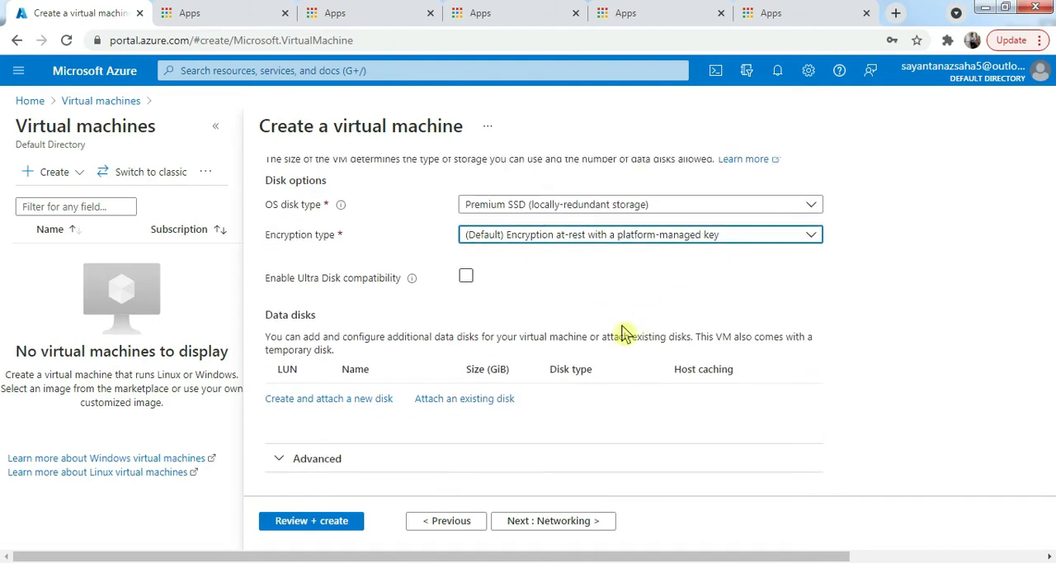
left_click(282, 462)
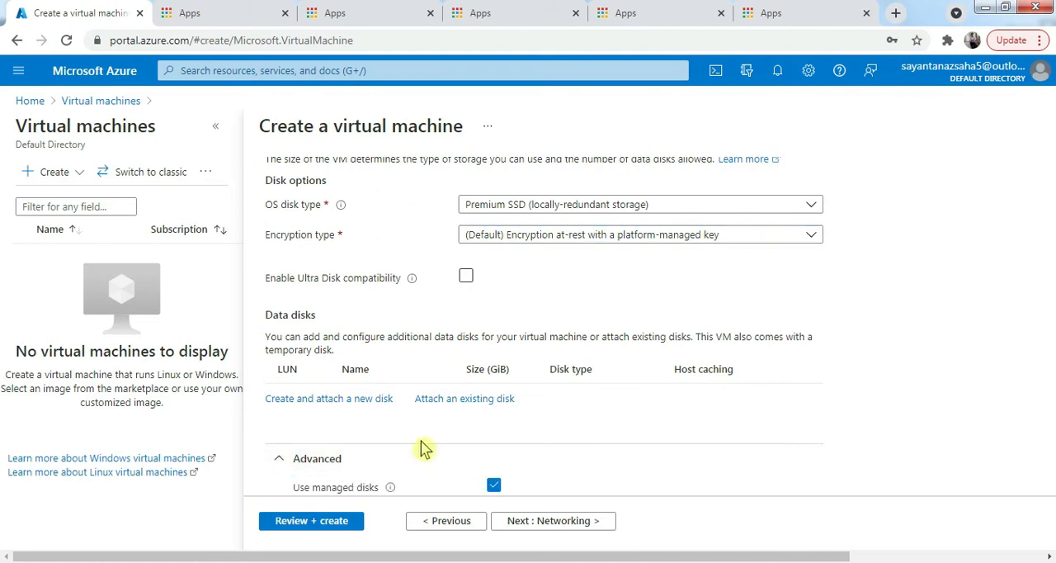
scroll(422, 437, "down", 3)
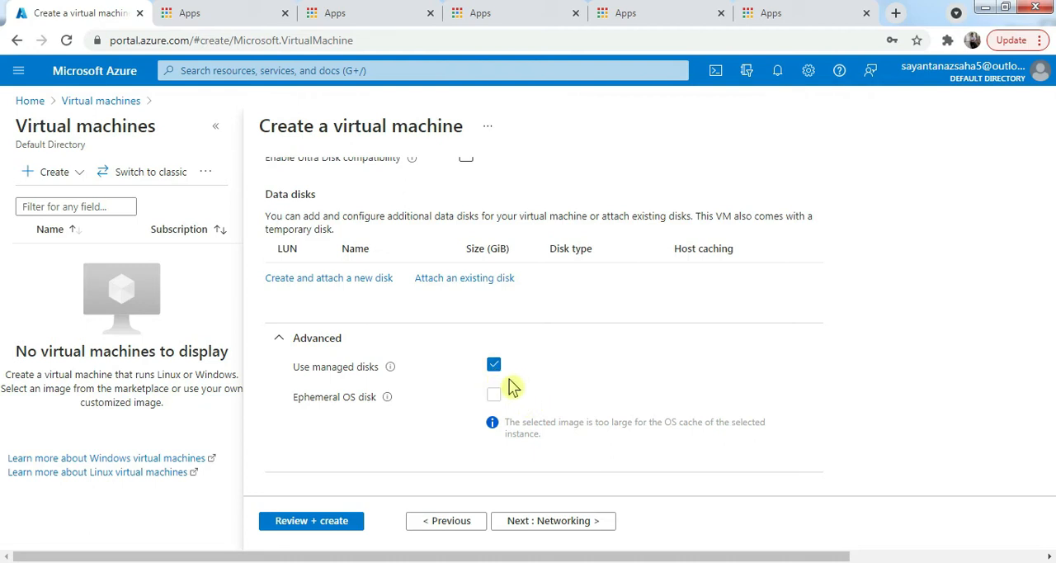
left_click(493, 366)
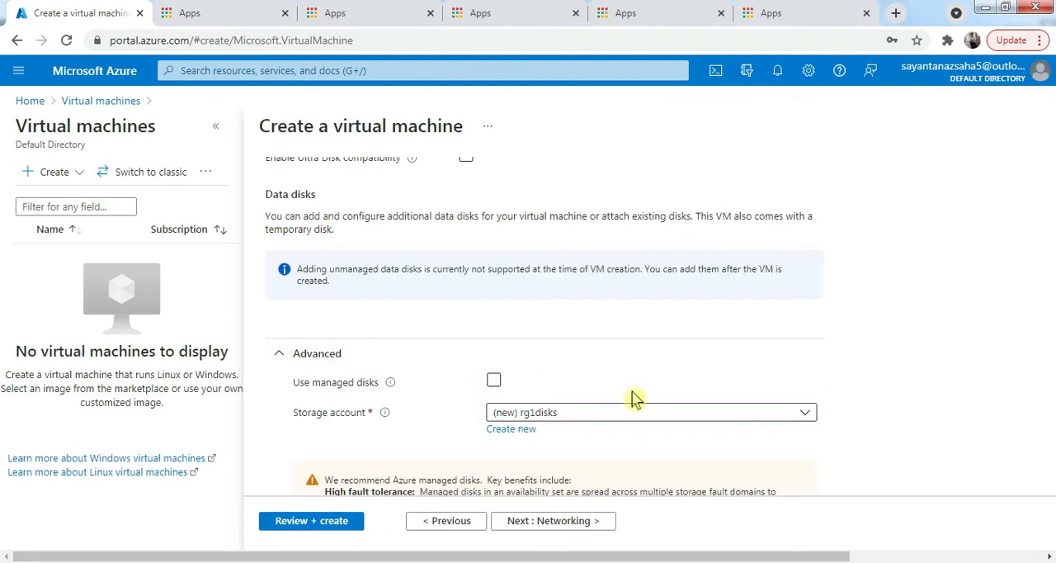
- Create a new storage account named rg1diskstrttyytytew for the unmanaged disk, with general purpose v1, Premium performance and locally-redundant storage
scroll(567, 389, "up", 4)
scroll(566, 364, "down", 4)
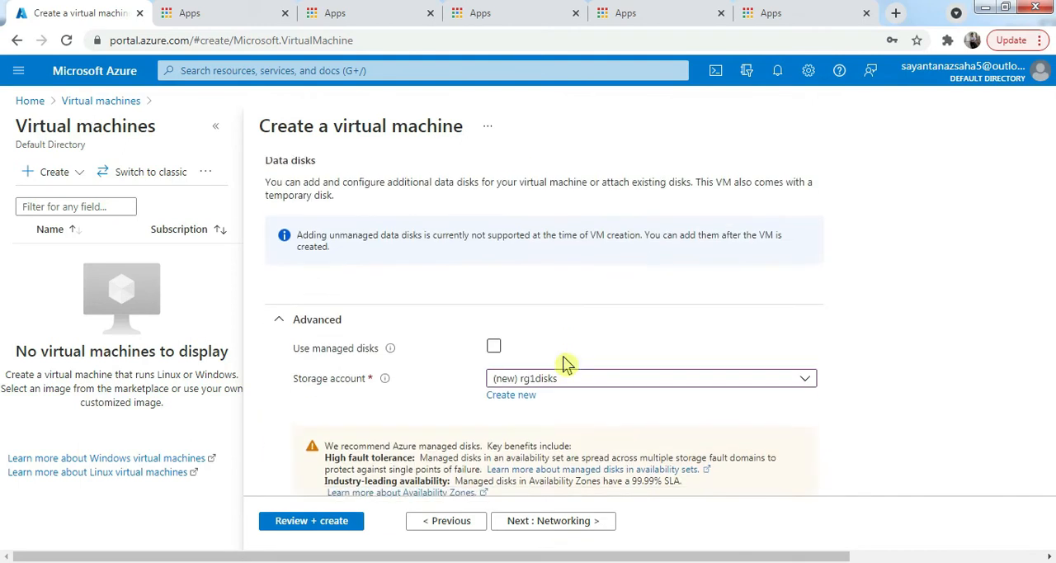
scroll(665, 422, "down", 1)
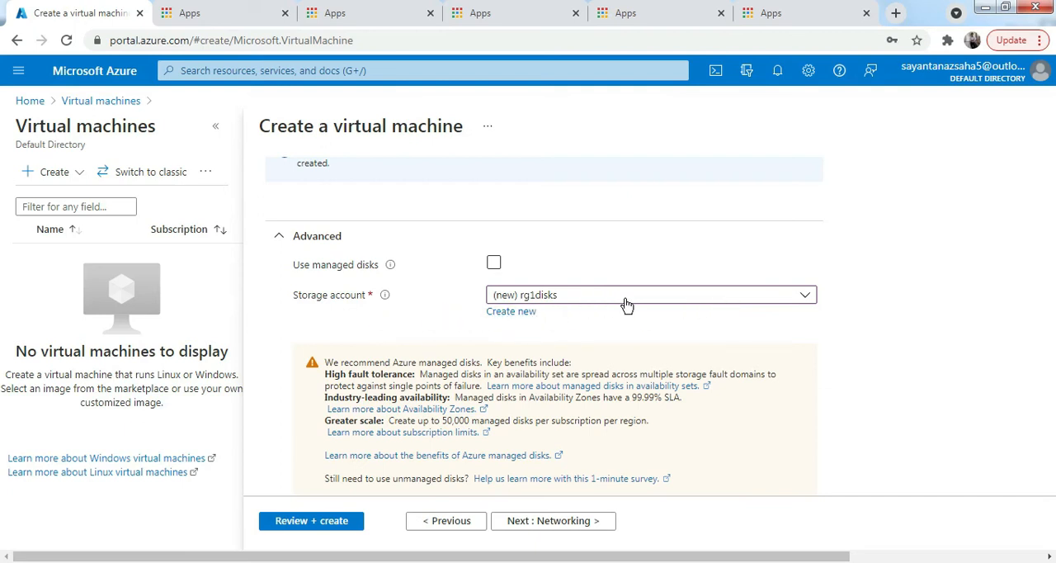
left_click(511, 314)
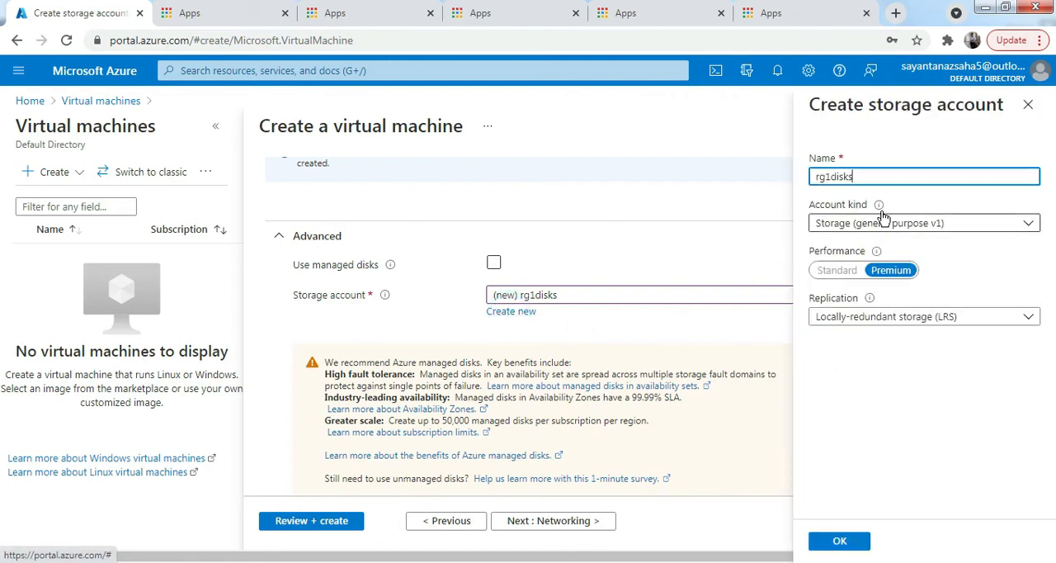
double_click(861, 182)
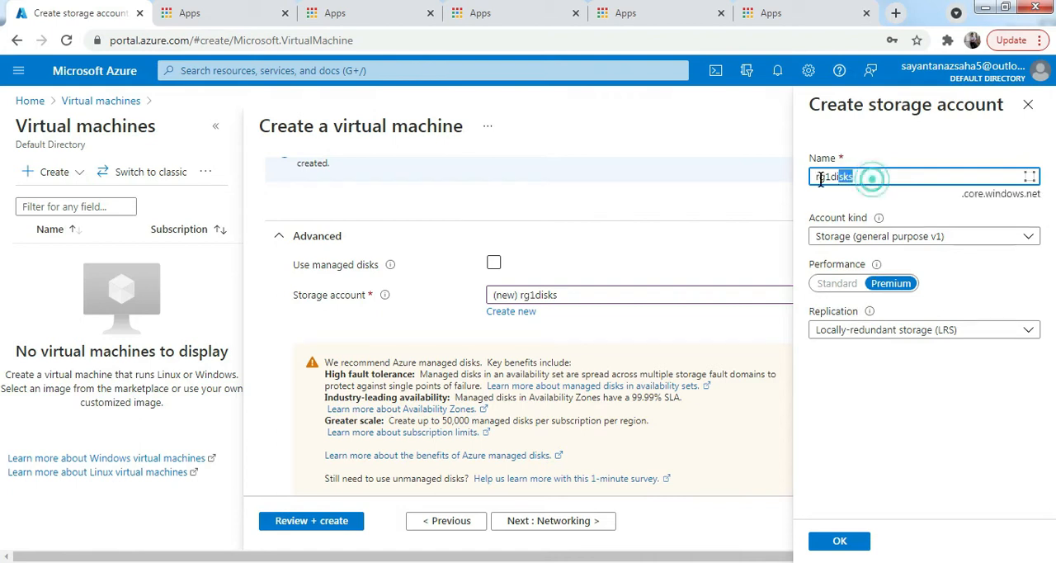
left_click(871, 178)
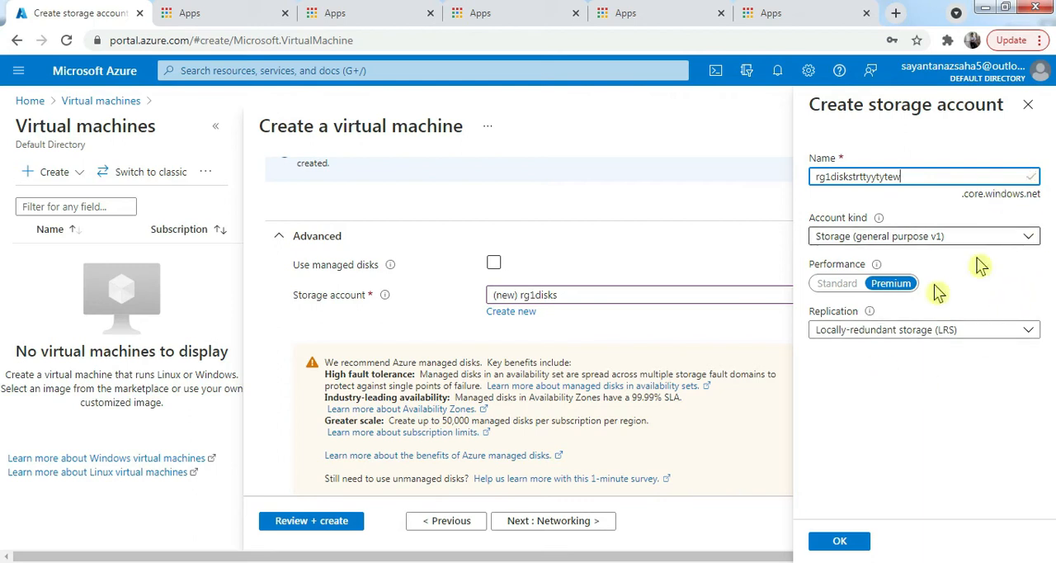
left_click(846, 543)
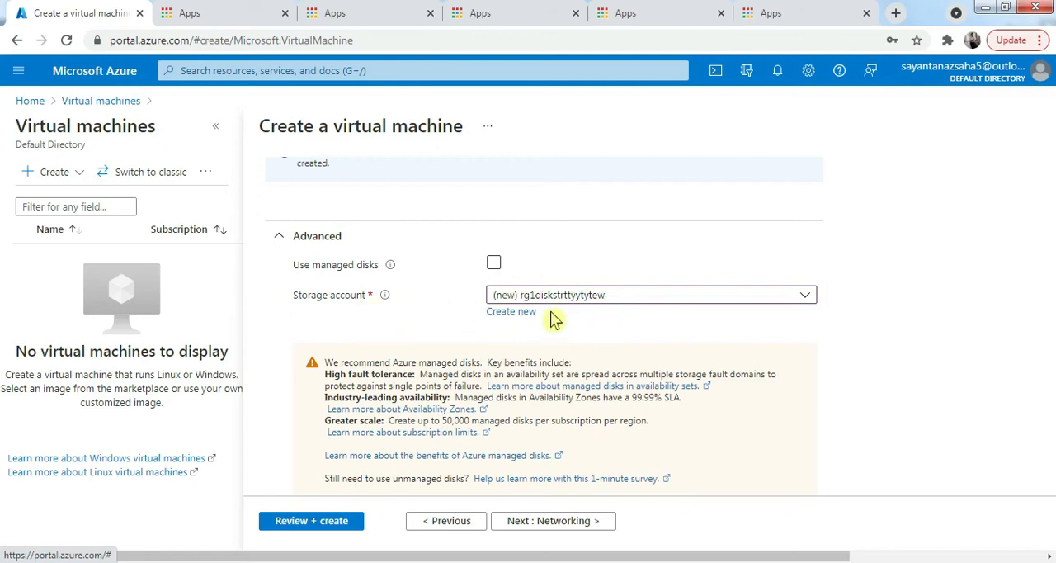
- Continue to the networking settings and review the virtual network, public IP, inbound port and load balancing options
left_click(564, 528)
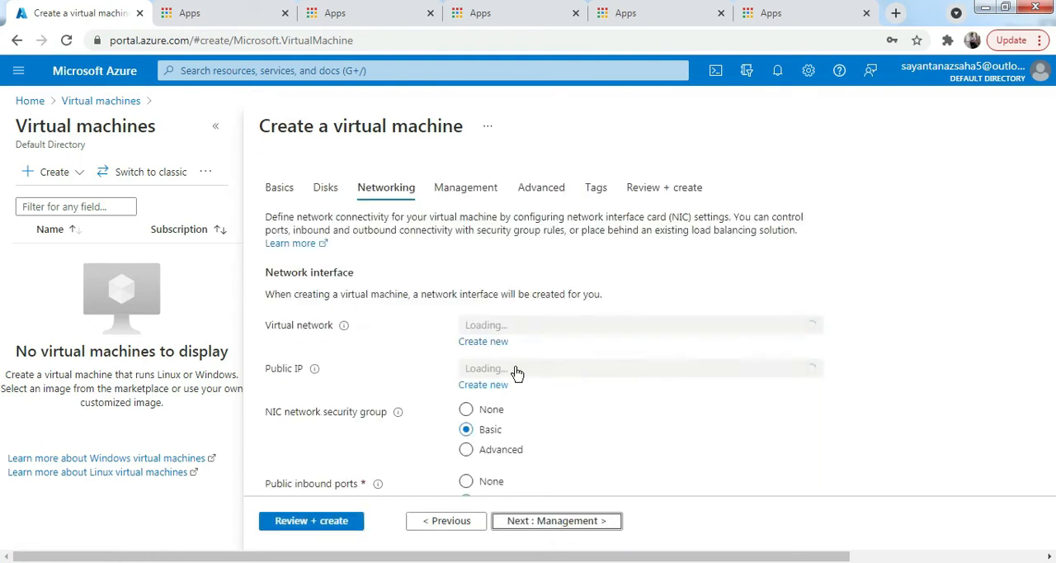
scroll(684, 365, "down", 2)
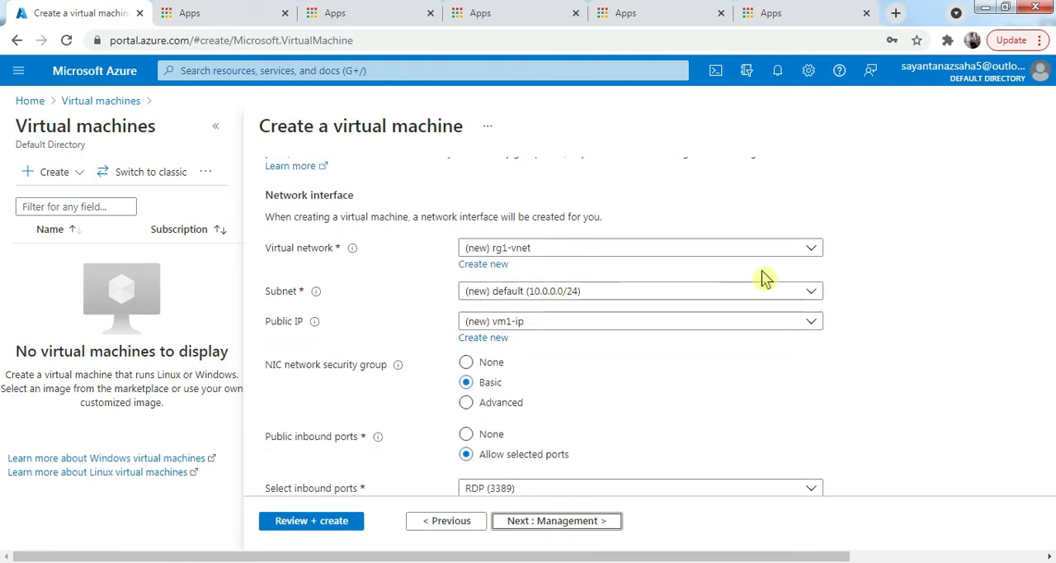
scroll(625, 314, "down", 2)
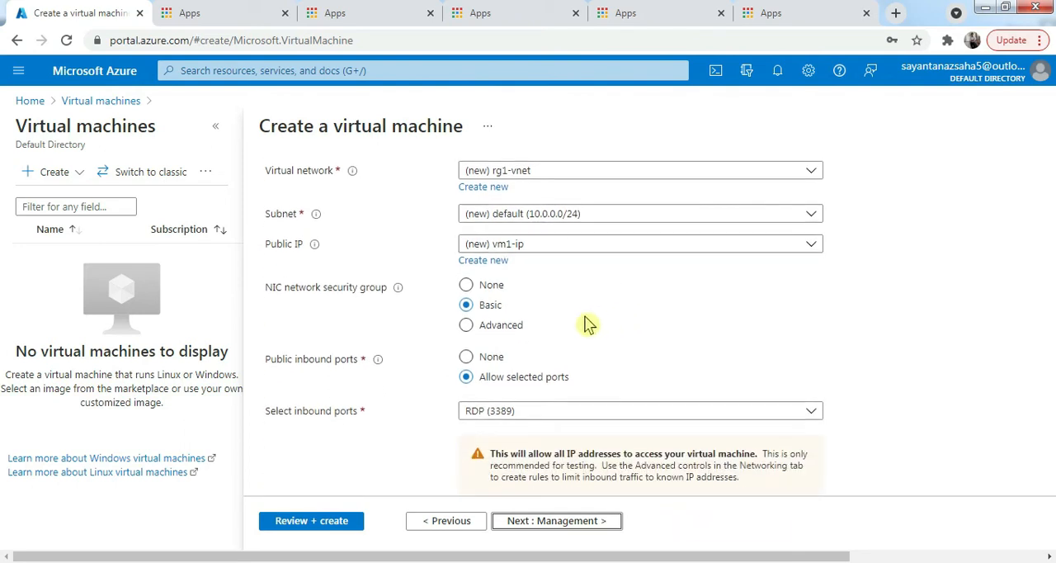
scroll(446, 348, "down", 4)
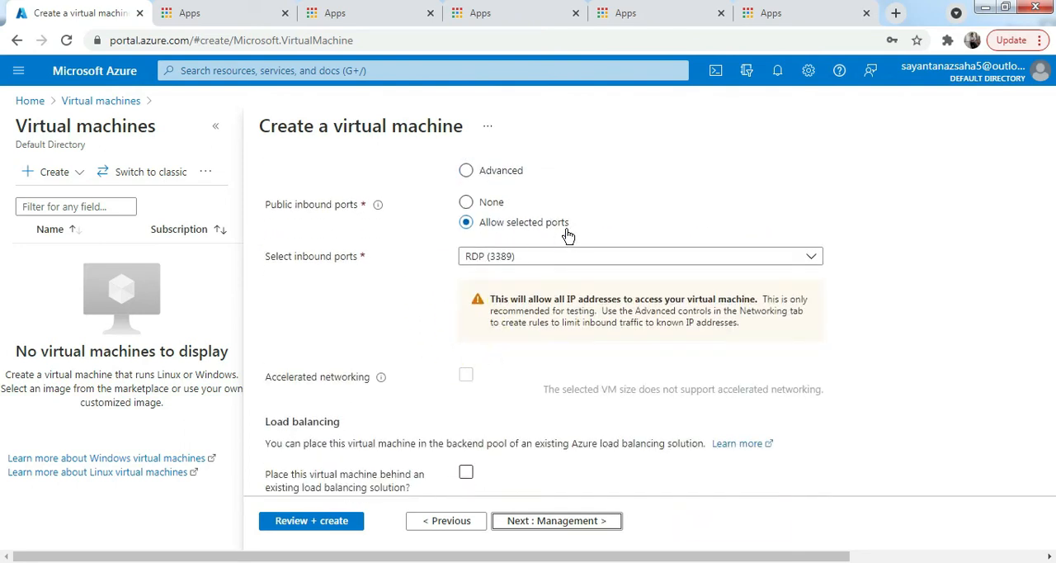
scroll(508, 353, "down", 1)
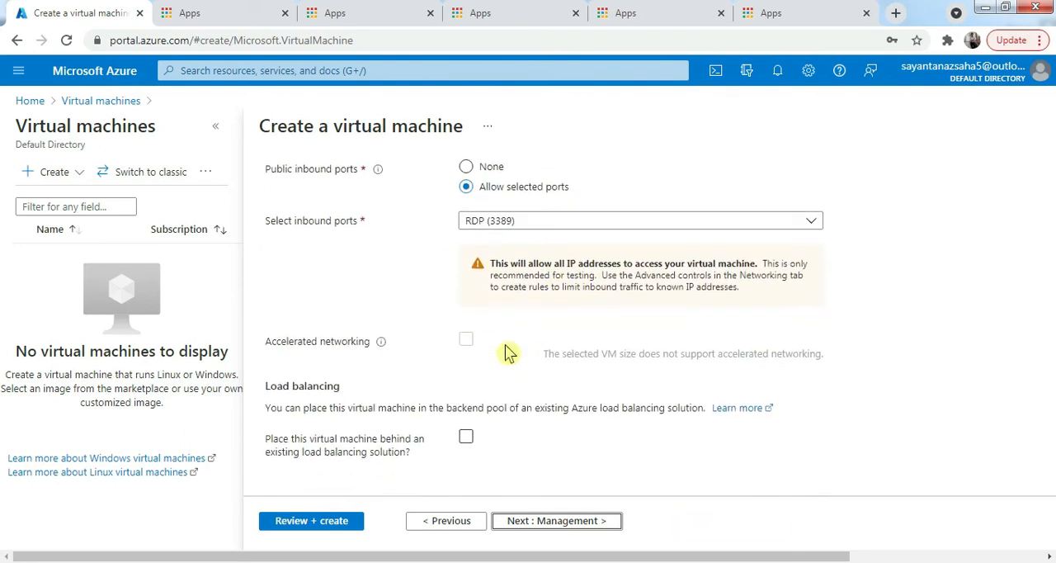
- Proceed through the management, advanced and tags settings with their defaults and run the final validation
left_click(551, 525)
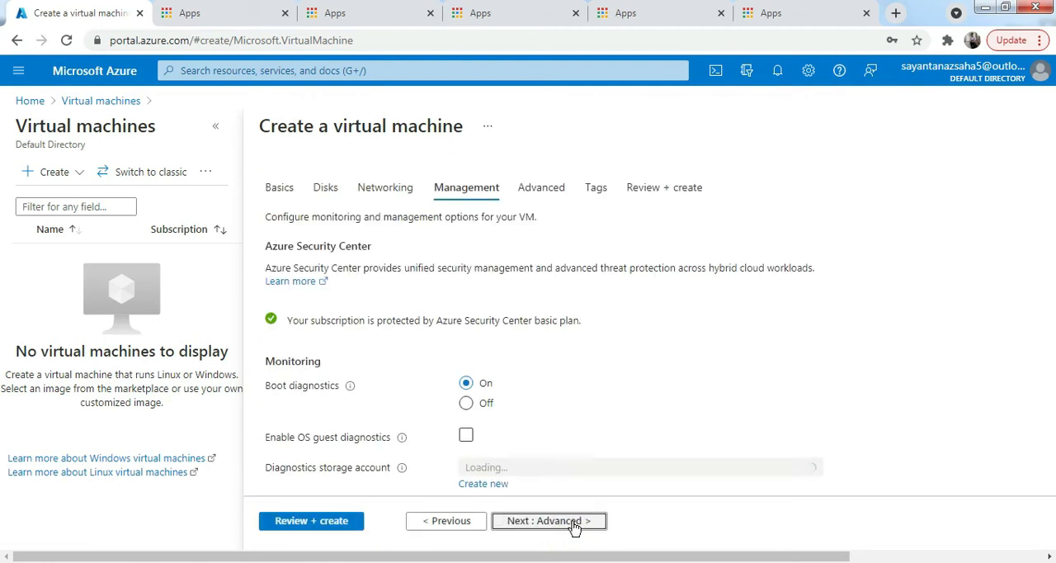
left_click(545, 528)
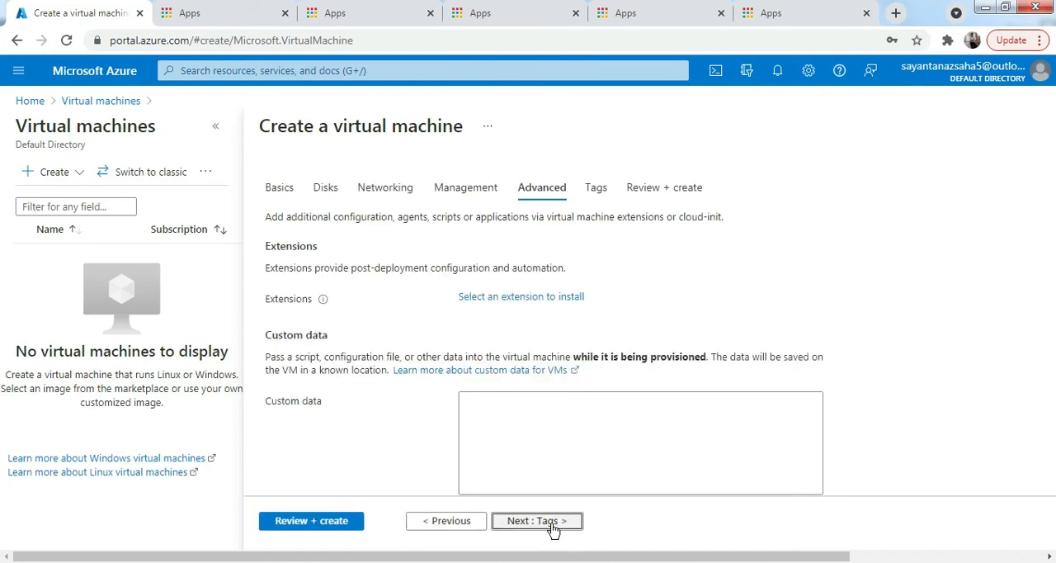
left_click(553, 526)
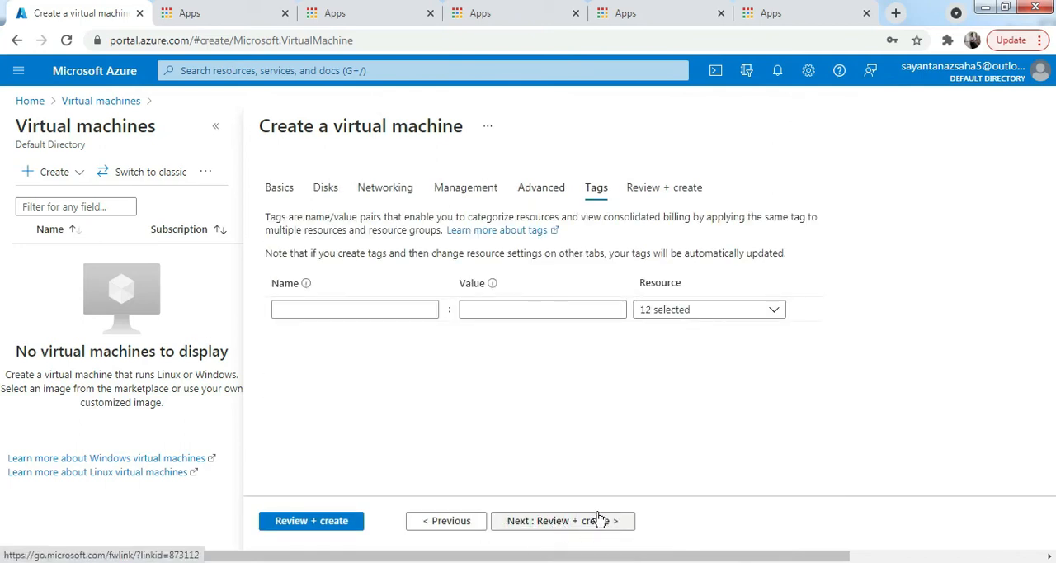
left_click(575, 527)
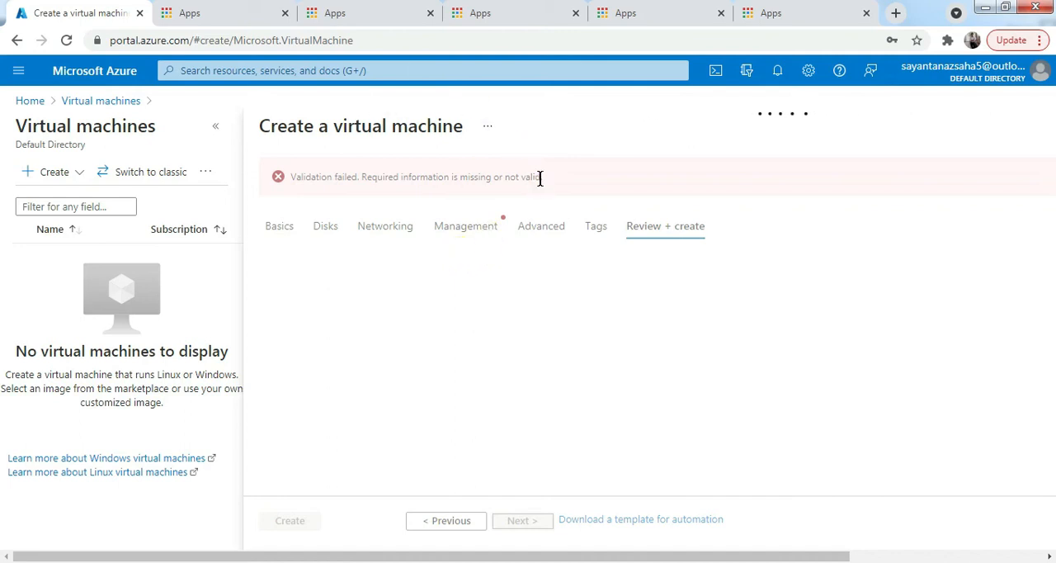
- Turn boot diagnostics off in the management settings and validate the virtual machine configuration again
left_click(468, 235)
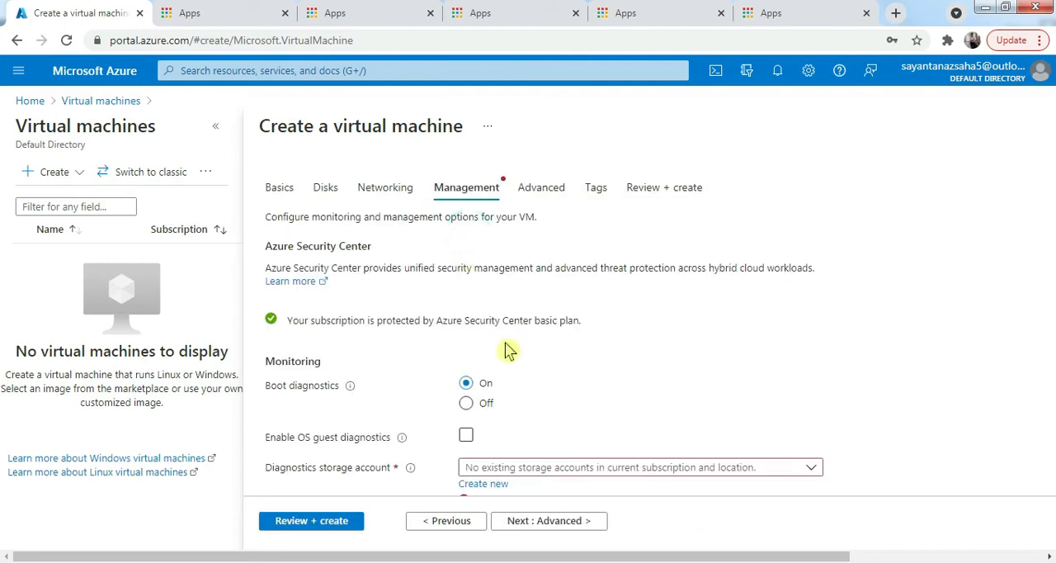
scroll(528, 338, "down", 2)
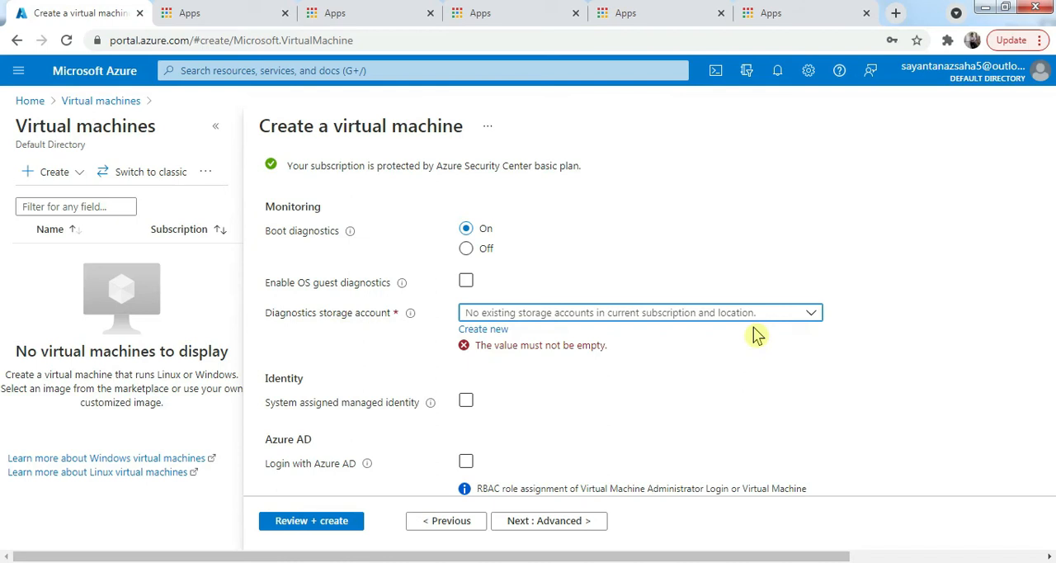
left_click(805, 321)
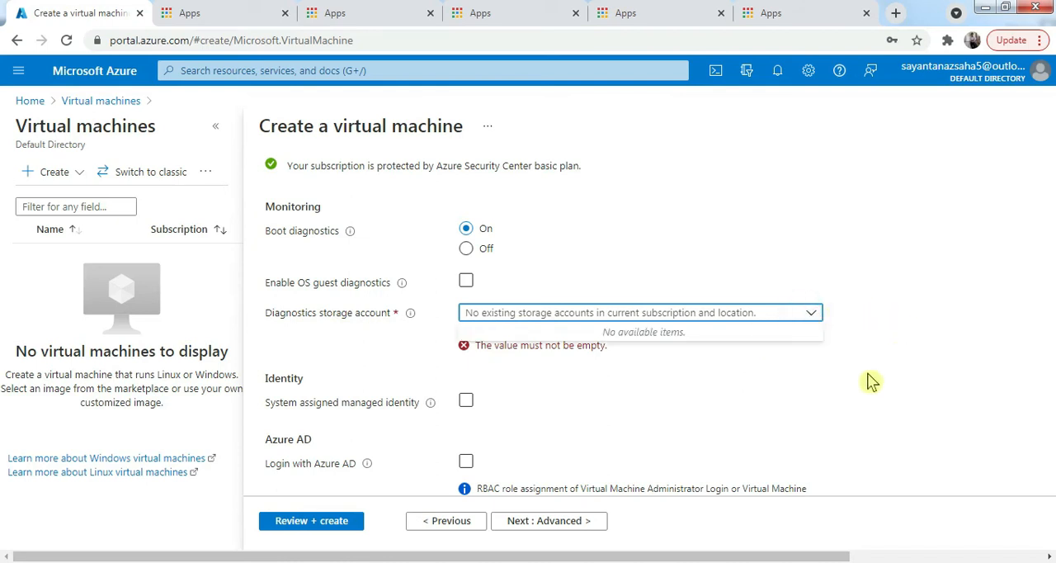
left_click(816, 392)
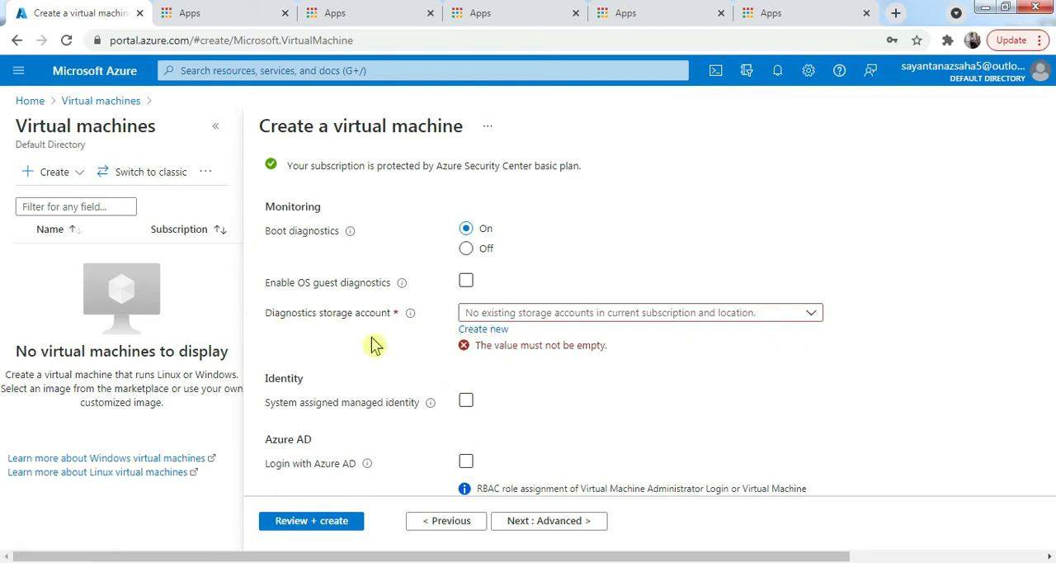
left_click(467, 253)
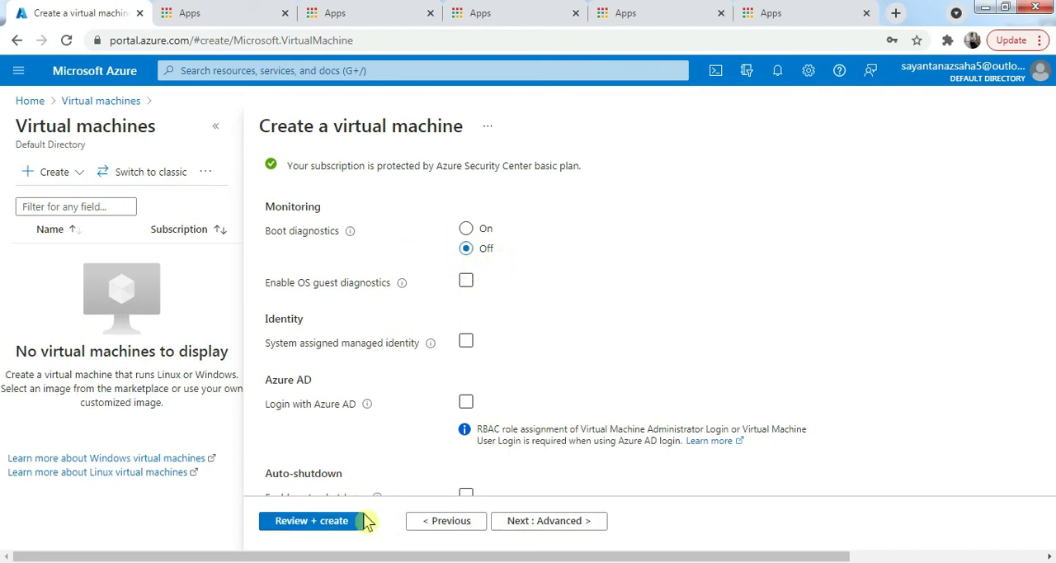
left_click(333, 523)
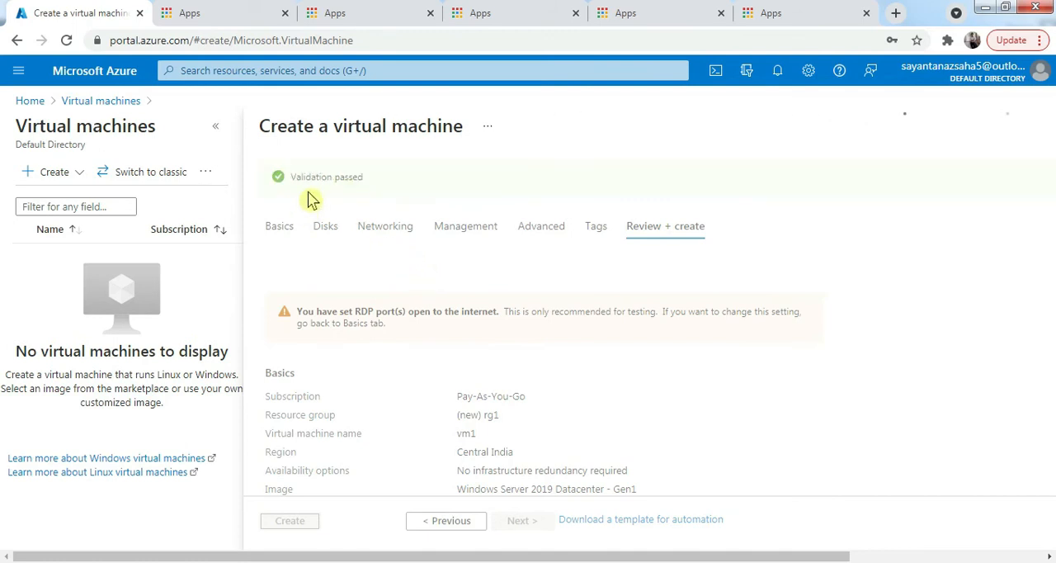
- Review the configuration summary and create the virtual machine
scroll(442, 421, "down", 1)
scroll(442, 421, "down", 7)
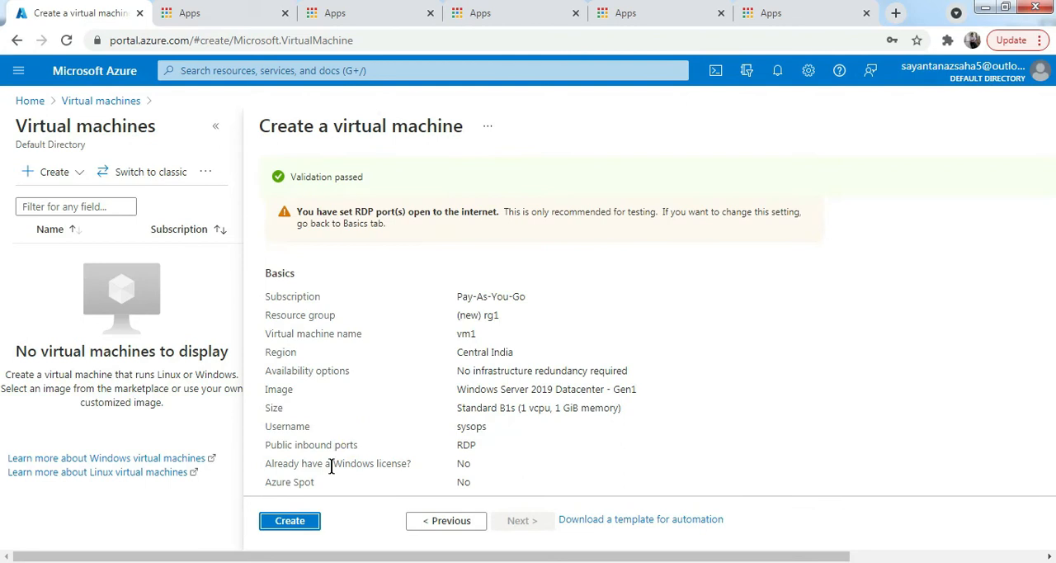
left_click(296, 523)
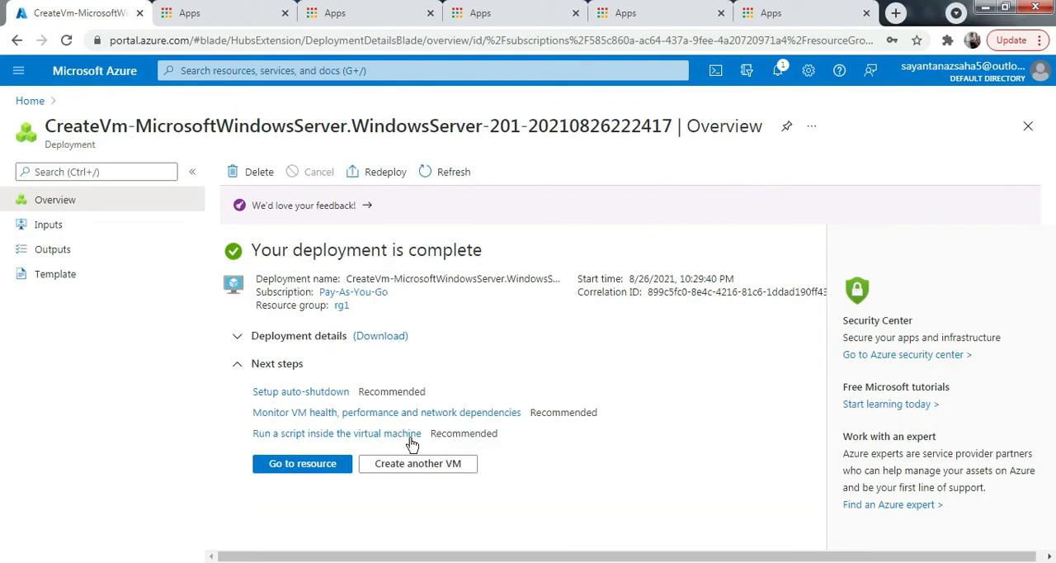
- Go to the deployed vm1 resource, search its settings for "disk" and open the Disks page
left_click(322, 467)
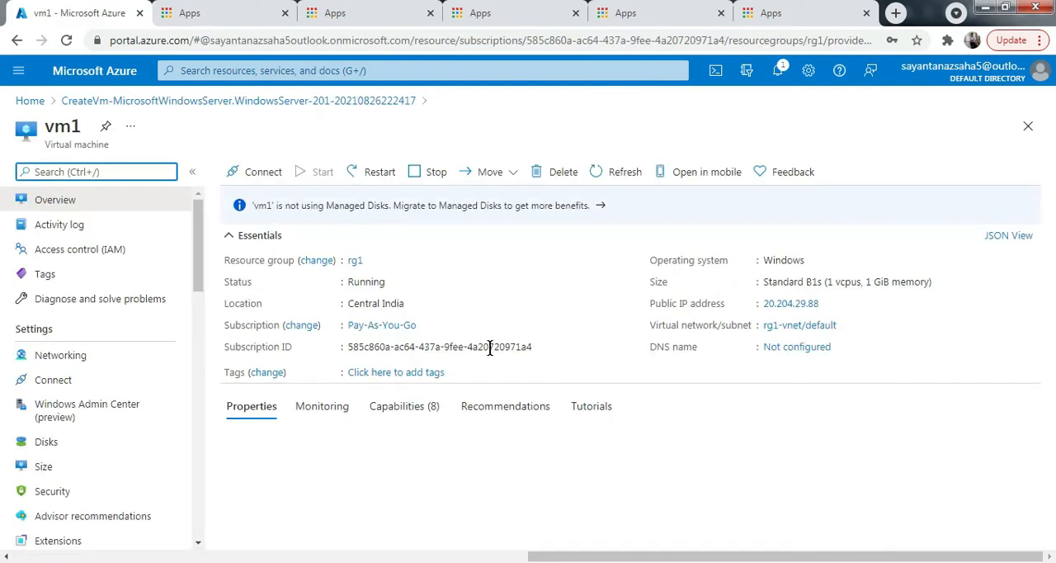
left_click(64, 174)
type("disk")
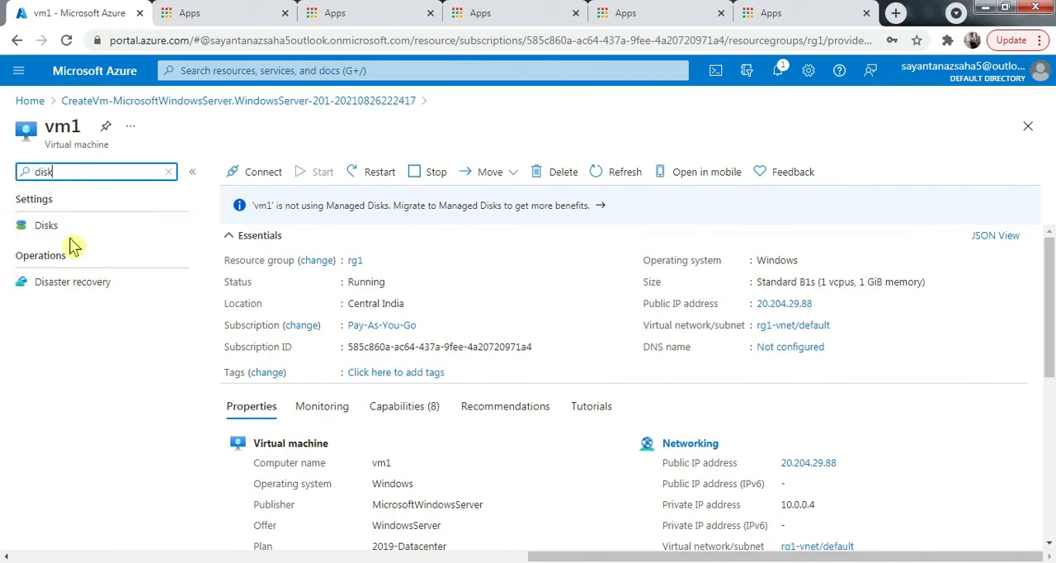
left_click(47, 229)
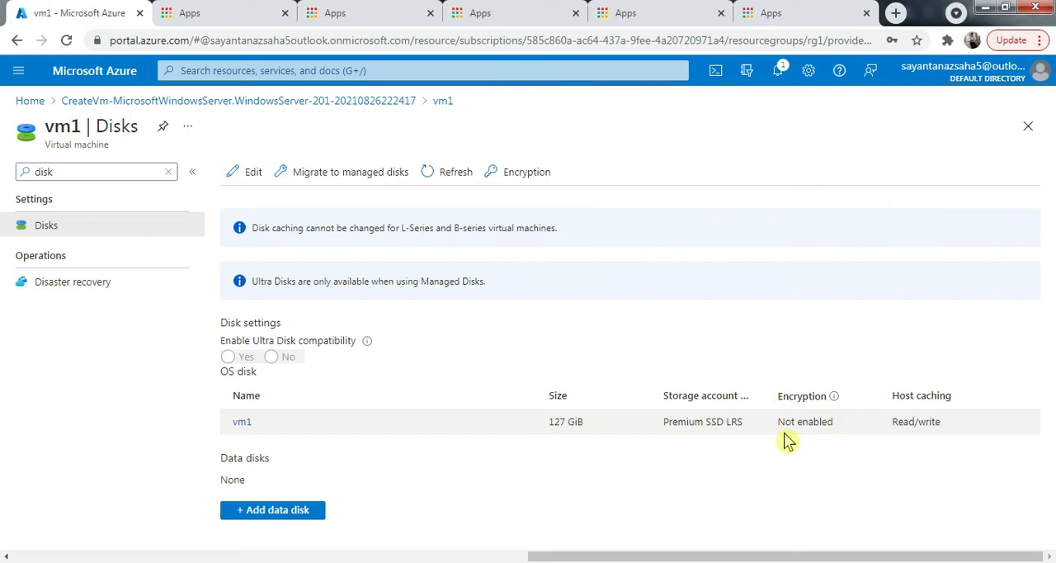
- Open the details of vm1's OS disk and examine its unmanaged type and the VHD file name in the VHD URI
left_click(244, 423)
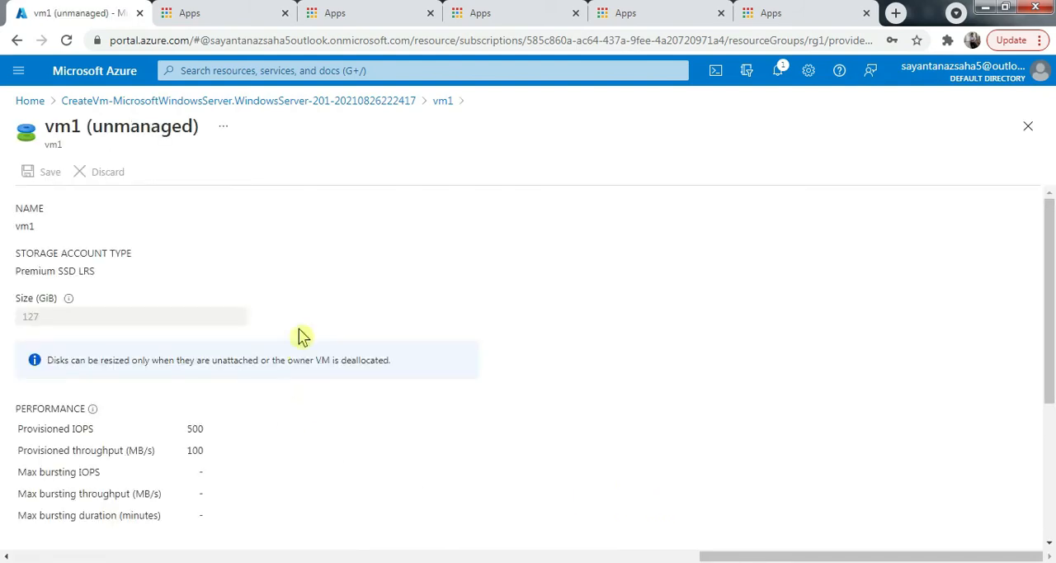
double_click(126, 126)
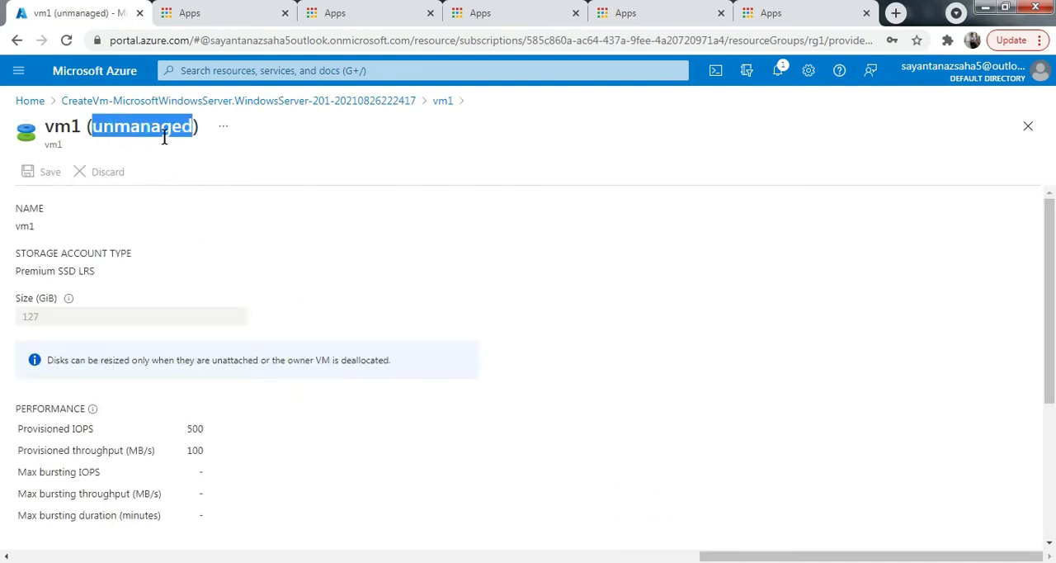
left_click(134, 136)
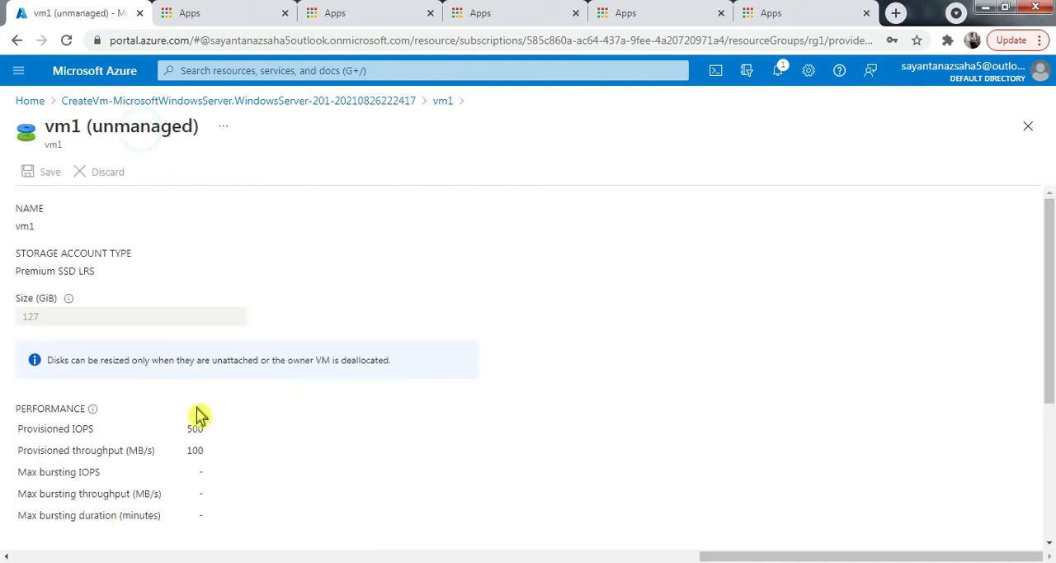
scroll(201, 416, "down", 3)
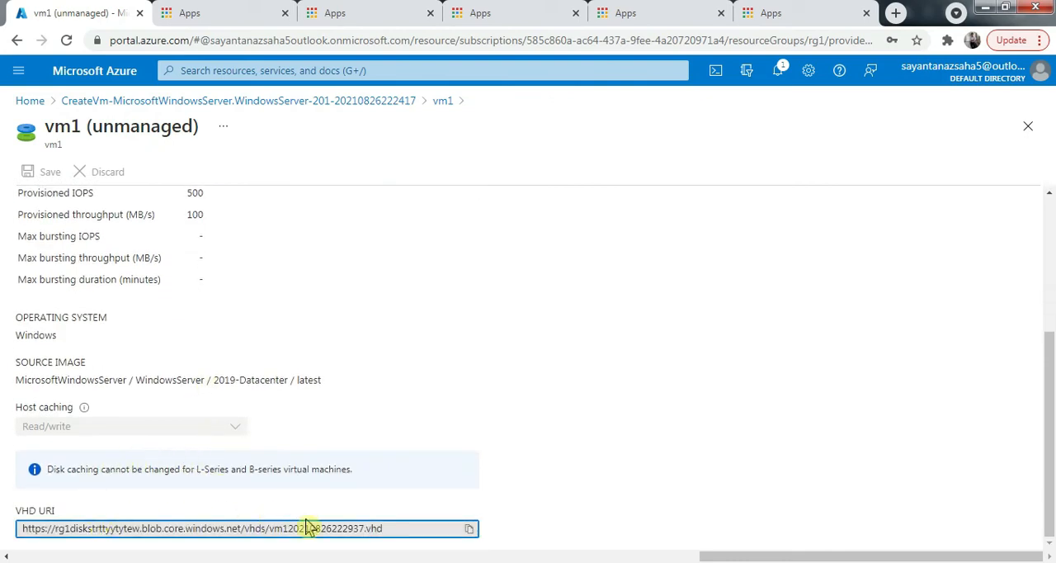
left_click_drag(401, 531, 308, 533)
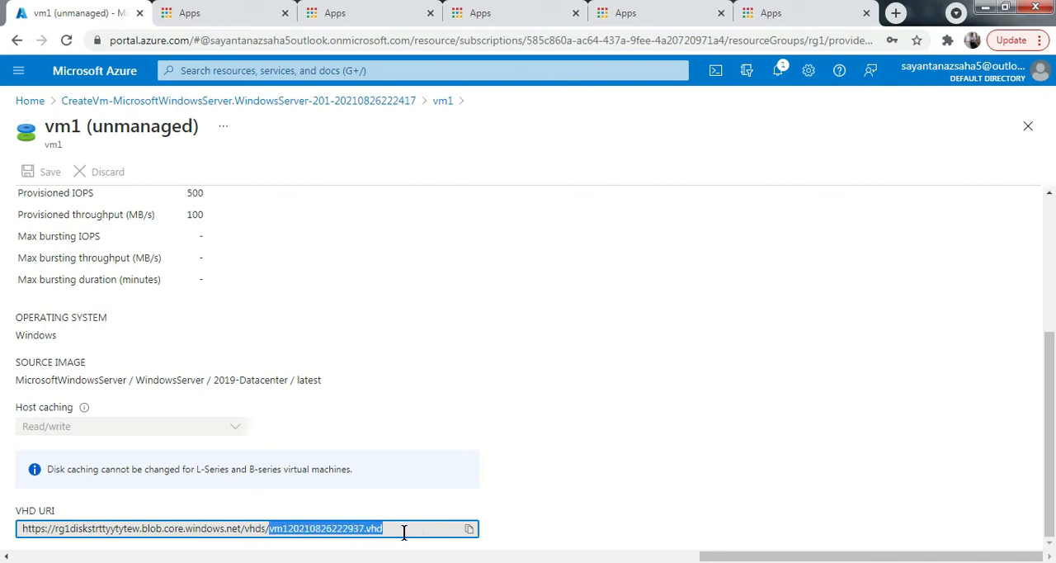
- Duplicate the portal's browser tab and continue the Microsoft sign-in in the duplicate
right_click(83, 7)
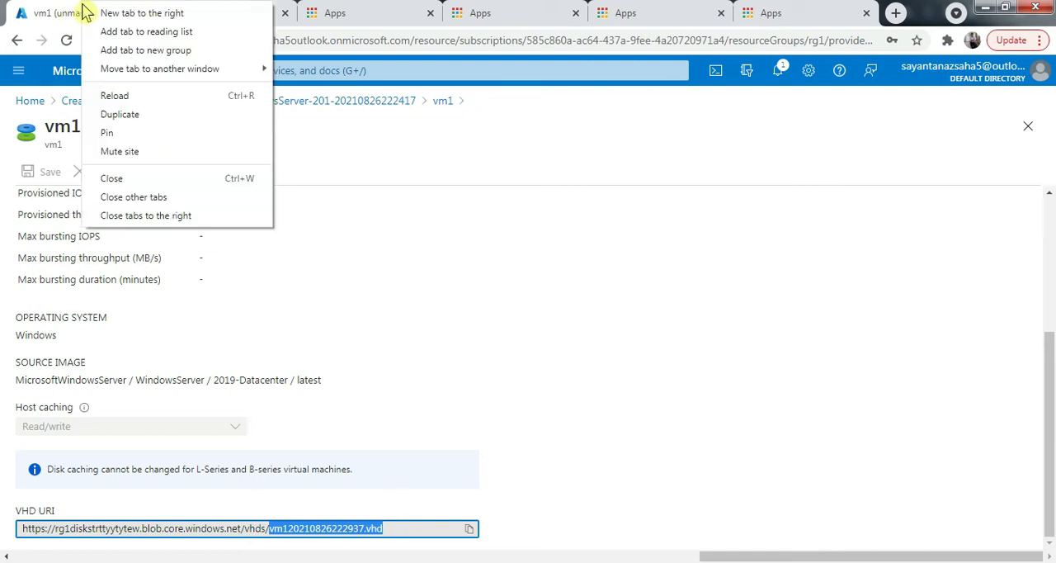
left_click(134, 115)
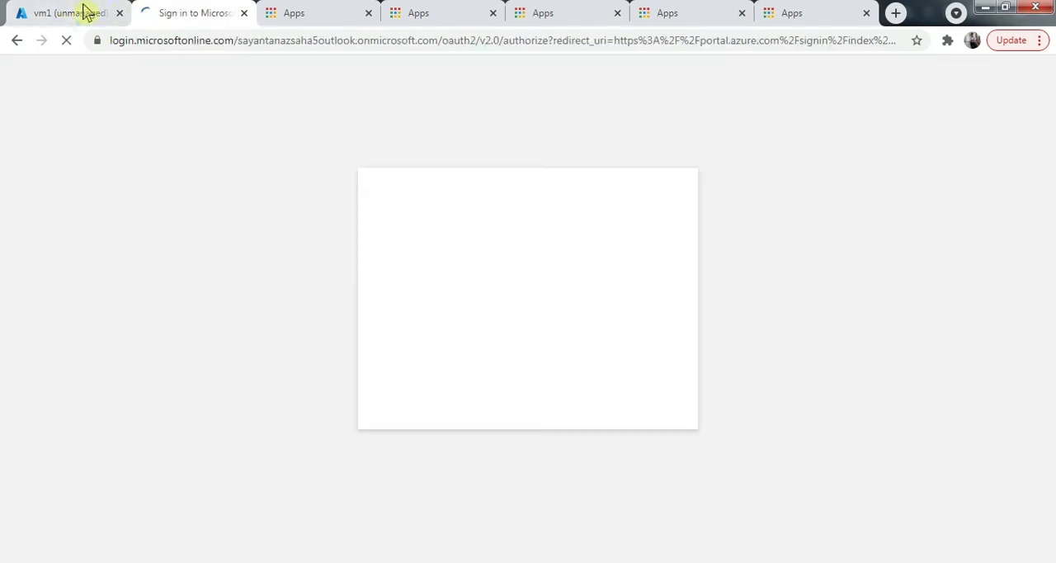
left_click(83, 7)
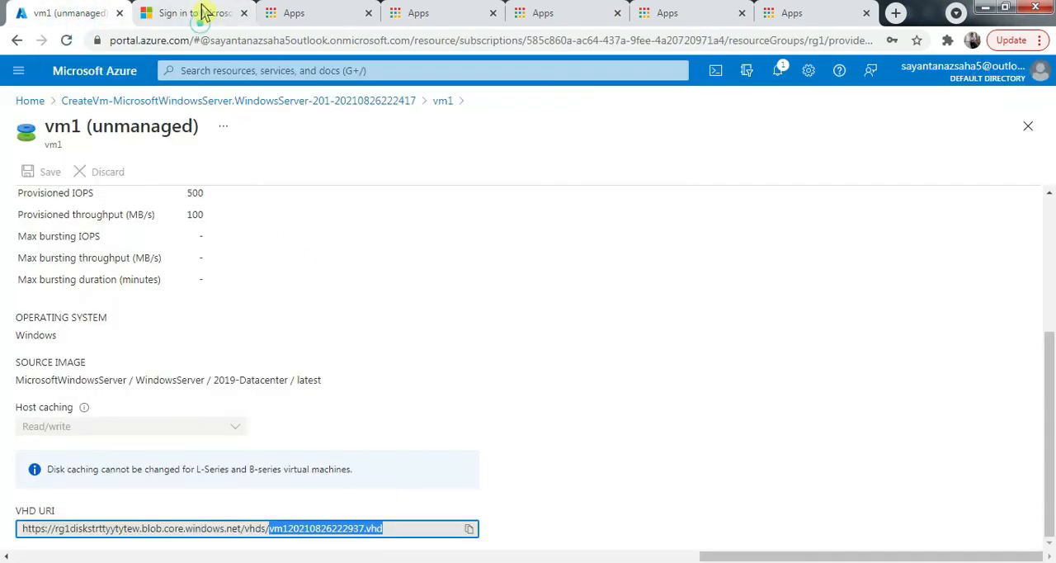
left_click(189, 12)
left_click(540, 276)
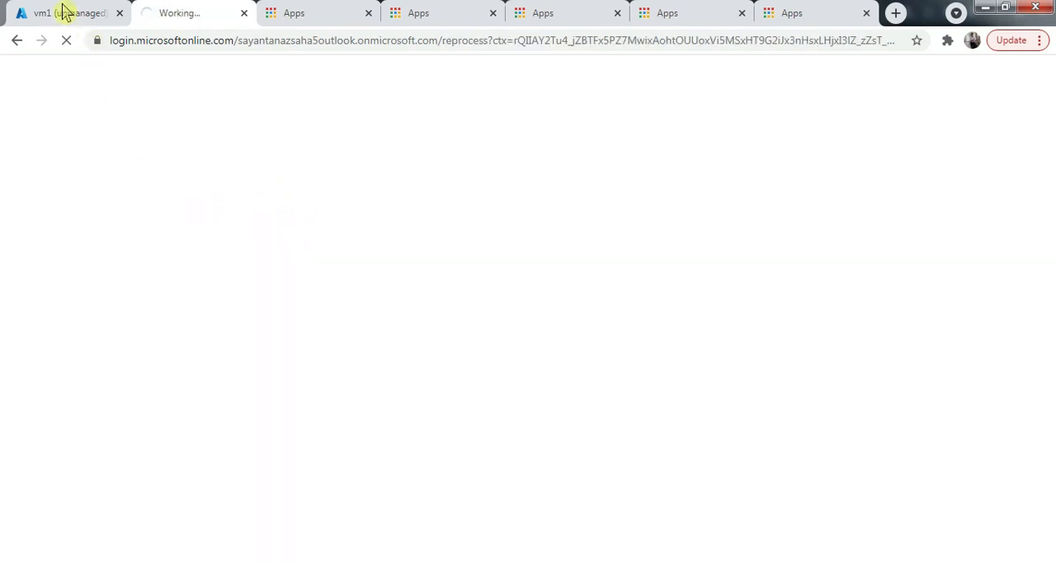
- Recheck the VHD URI of vm1's OS disk, then open the Storage accounts list from the portal home in the duplicated tab
left_click(64, 12)
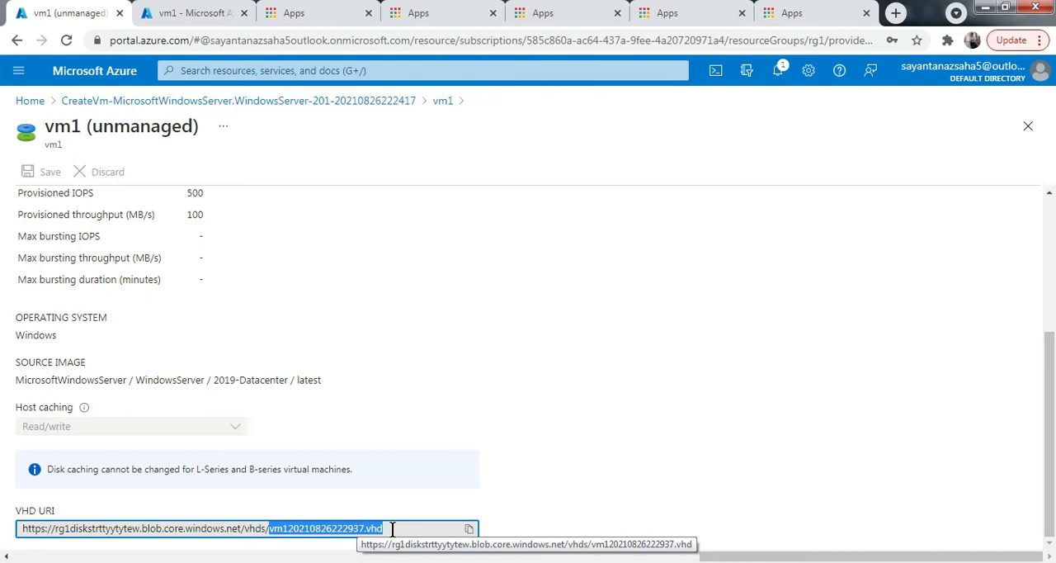
left_click(189, 14)
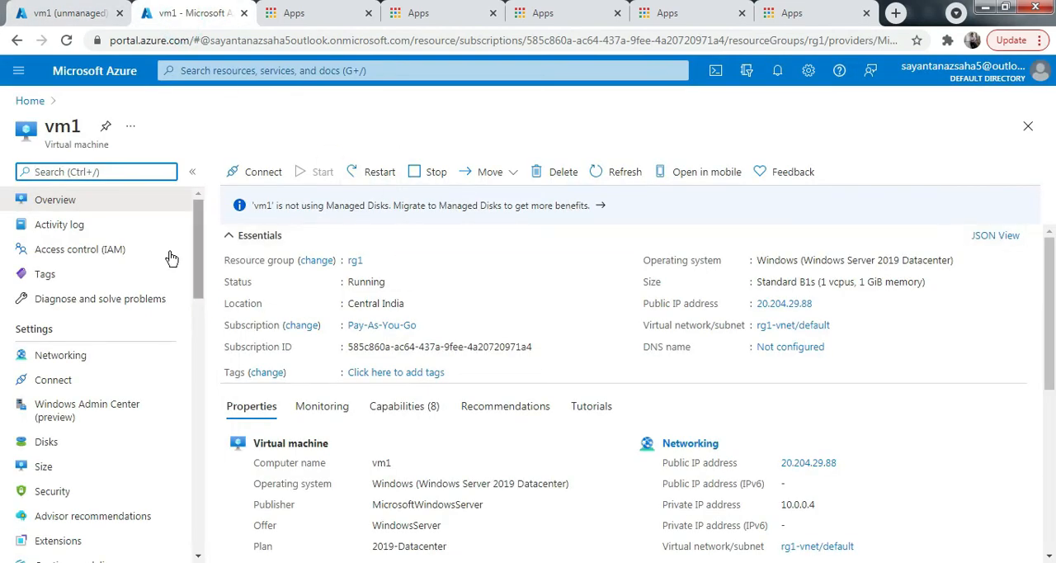
left_click(30, 101)
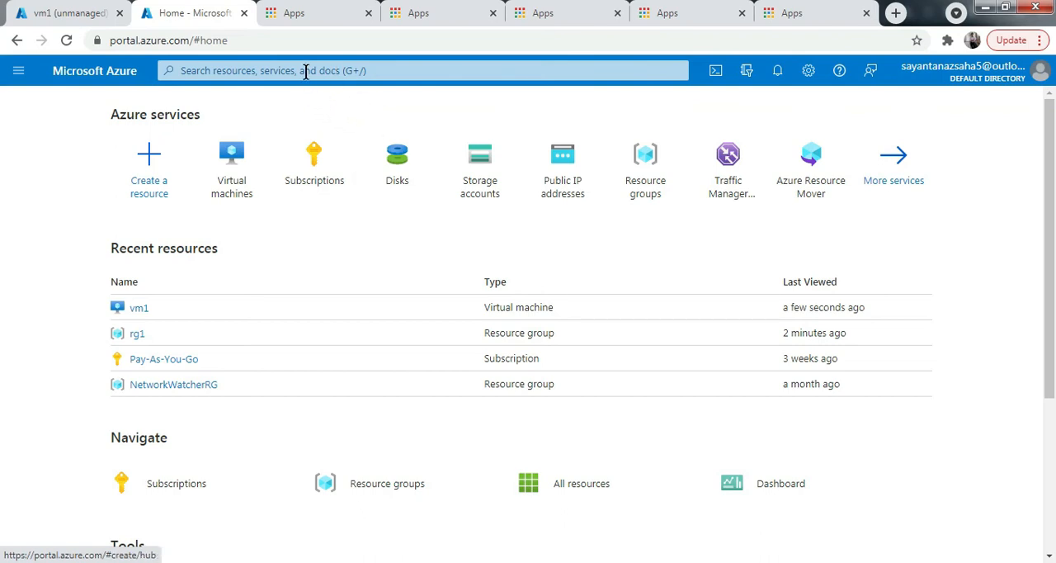
left_click(305, 72)
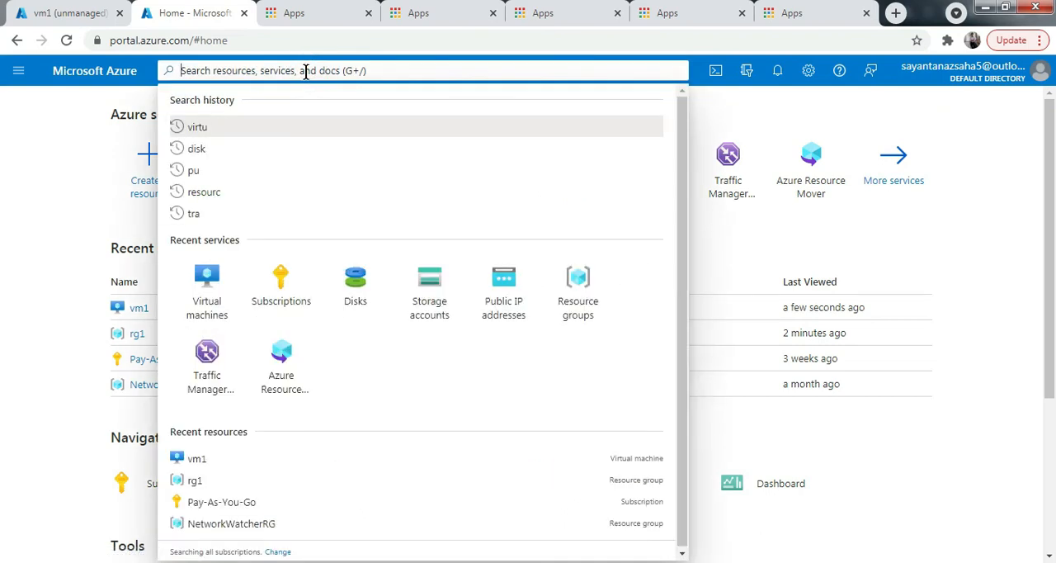
left_click(426, 301)
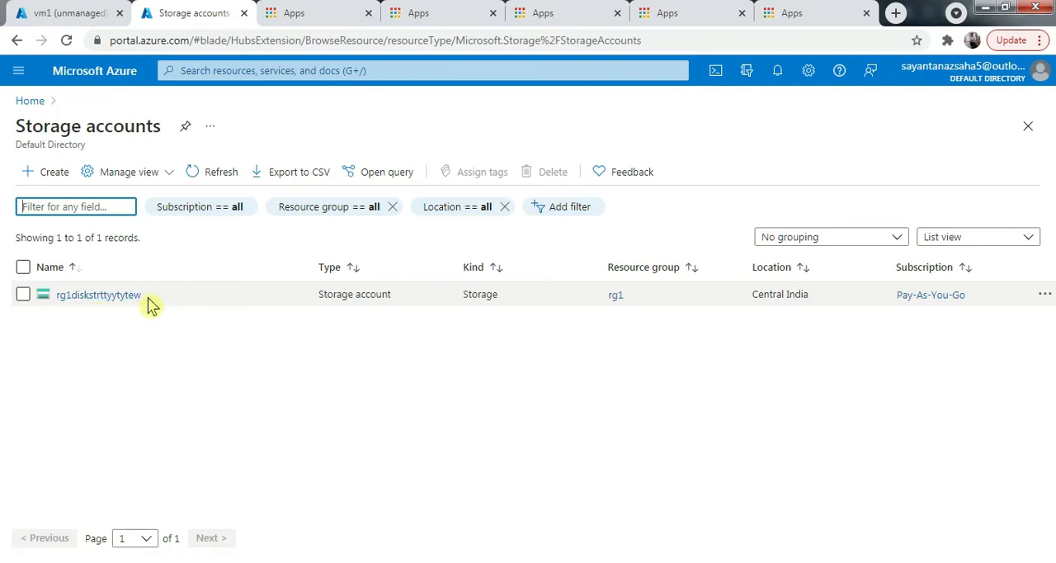
- Open the vhds container of storage account rg1diskstrttyytytew and examine the vm120210826222937.vhd blob and its available actions
left_click(108, 296)
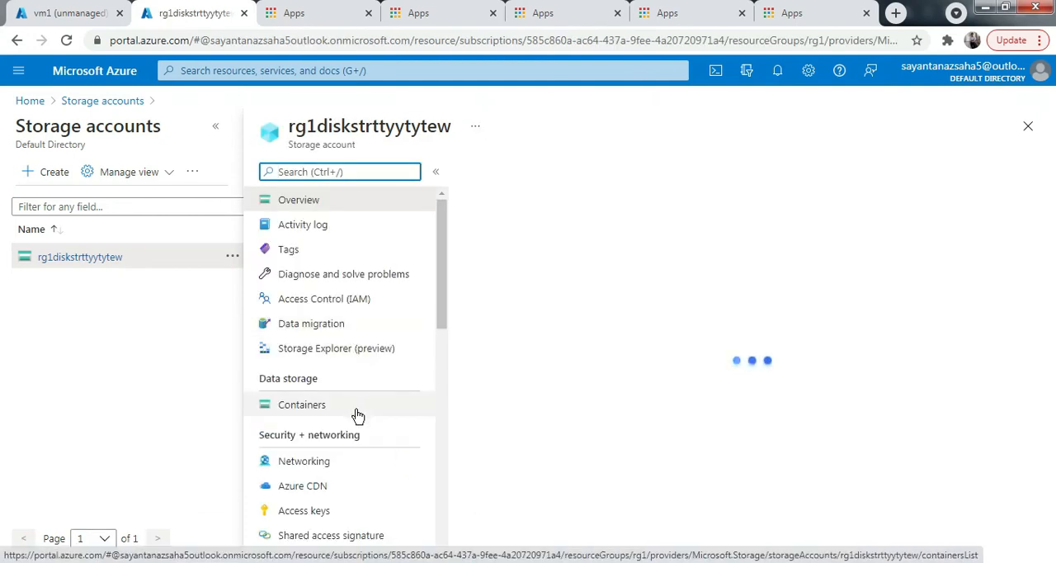
left_click(323, 412)
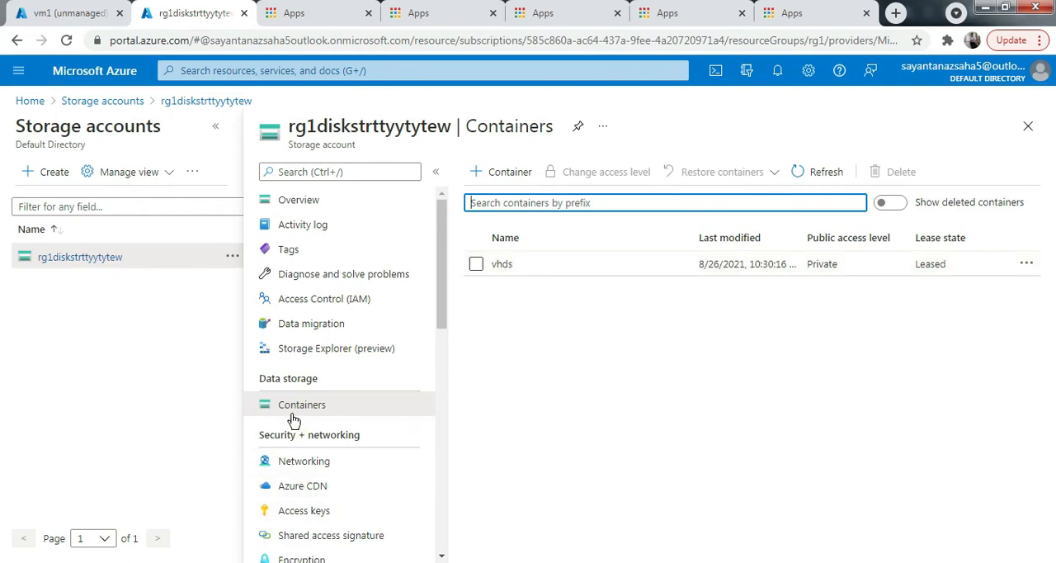
left_click(503, 265)
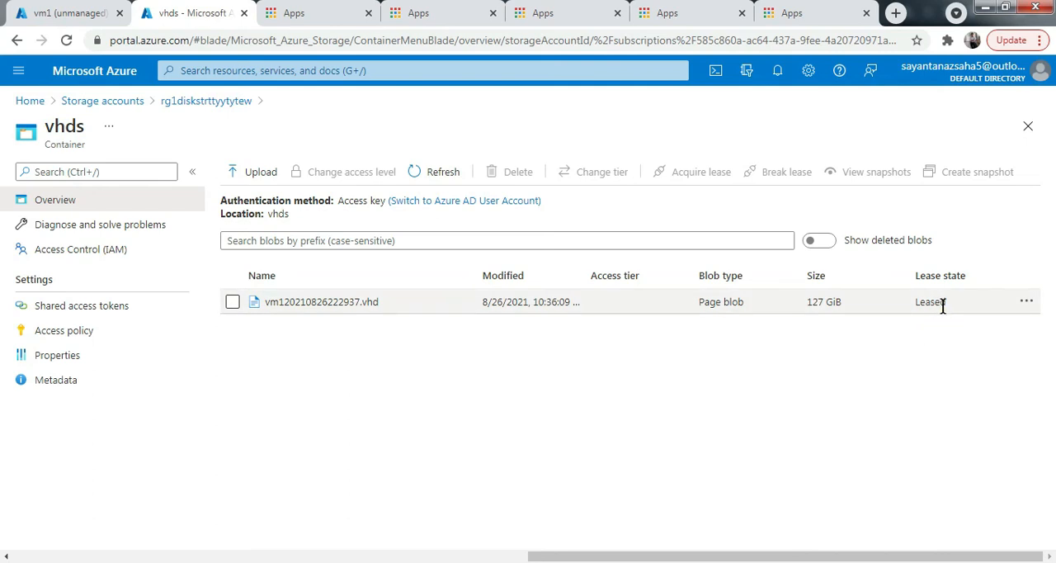
left_click(1026, 301)
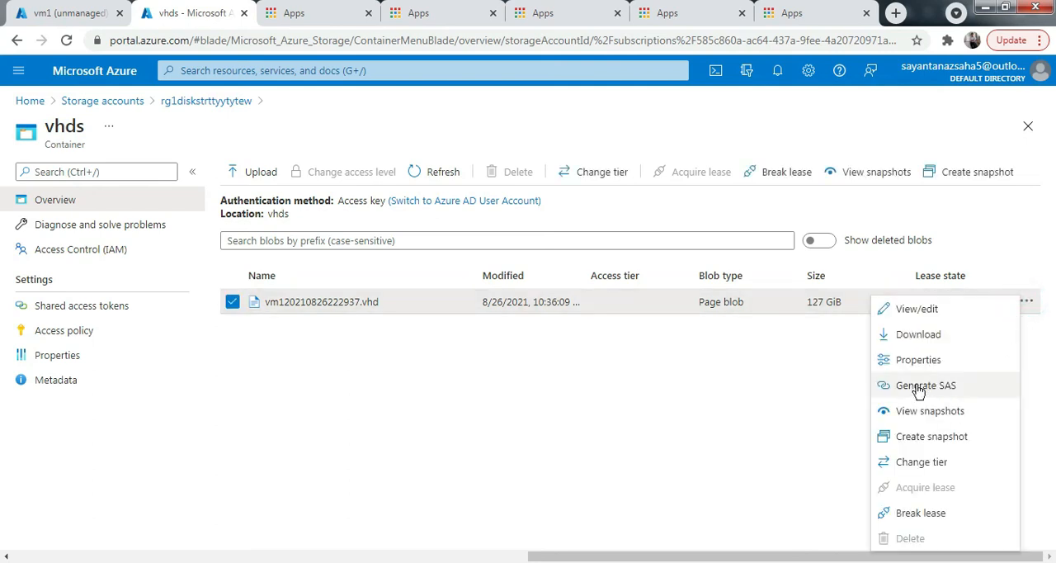
left_click(793, 397)
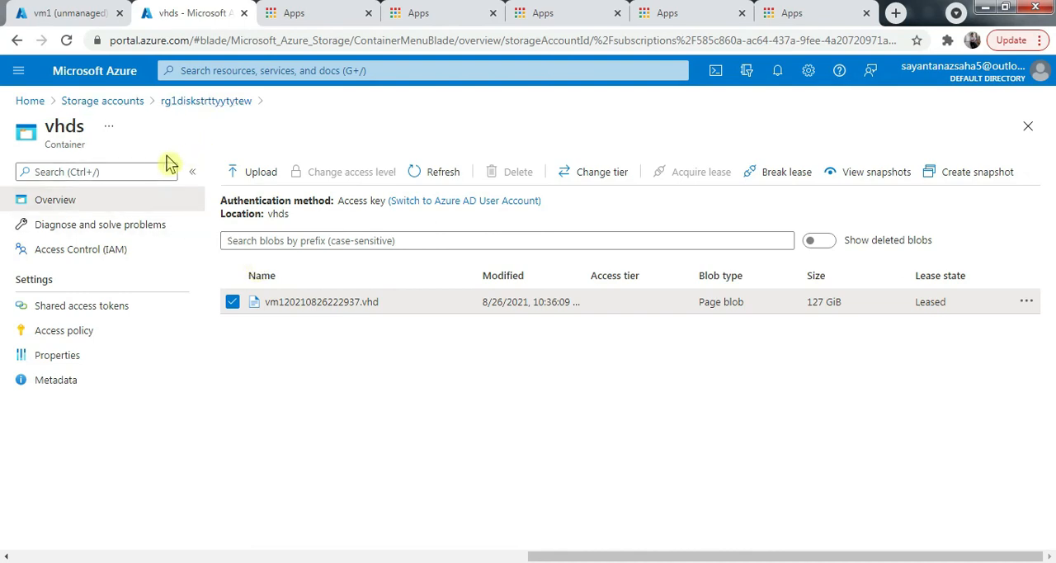
- Open the portal's Disks list and compare it with vm1's own Disks page, dismissing the Windows color scheme prompt
left_click(30, 101)
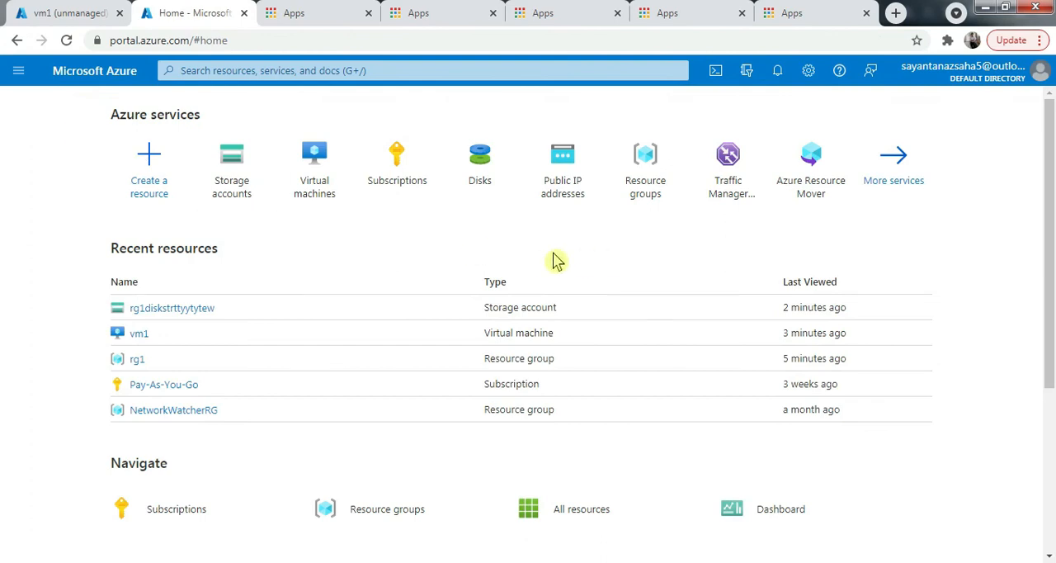
left_click(481, 169)
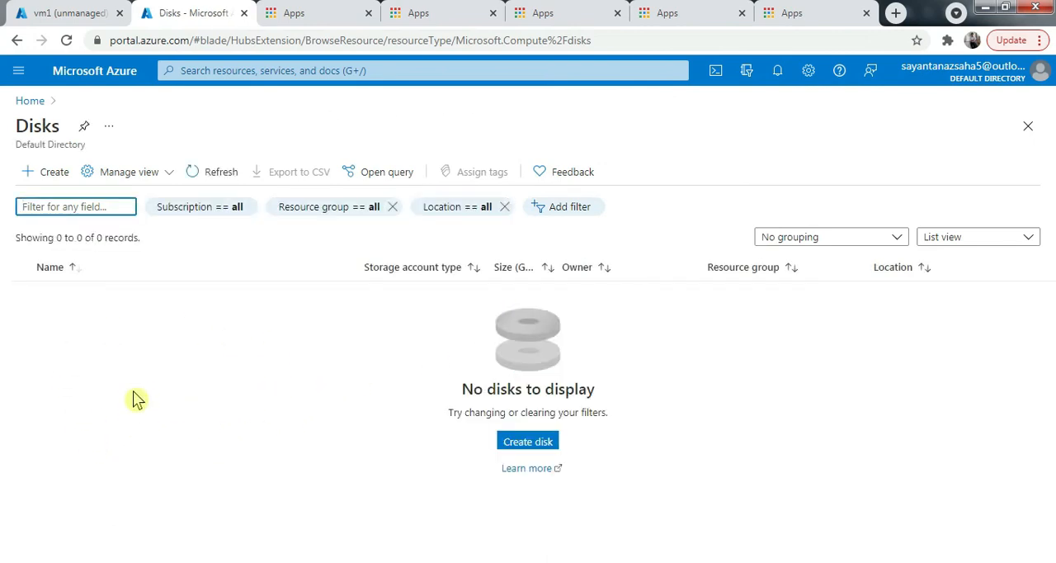
left_click(58, 13)
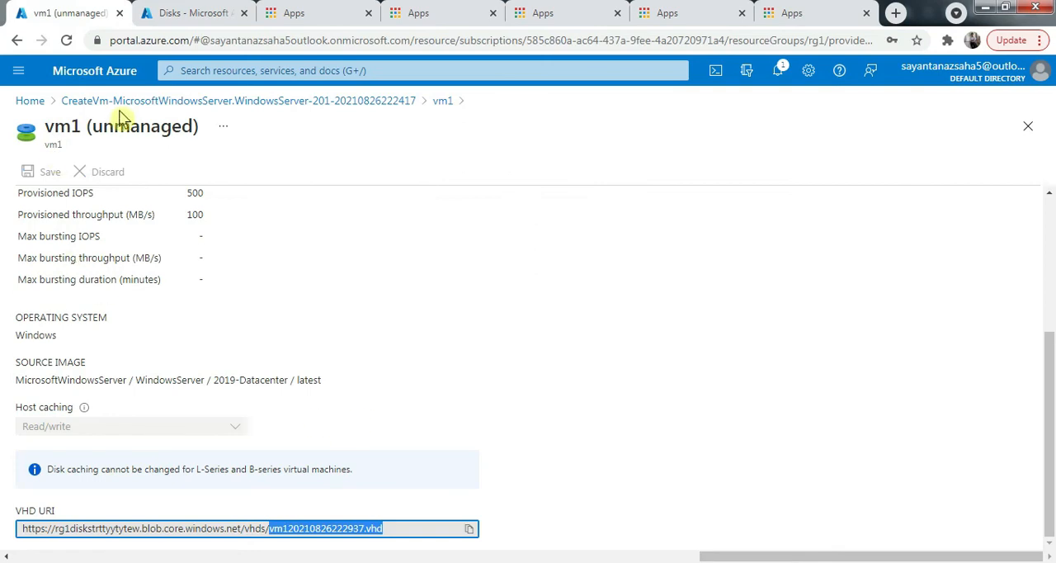
left_click(443, 102)
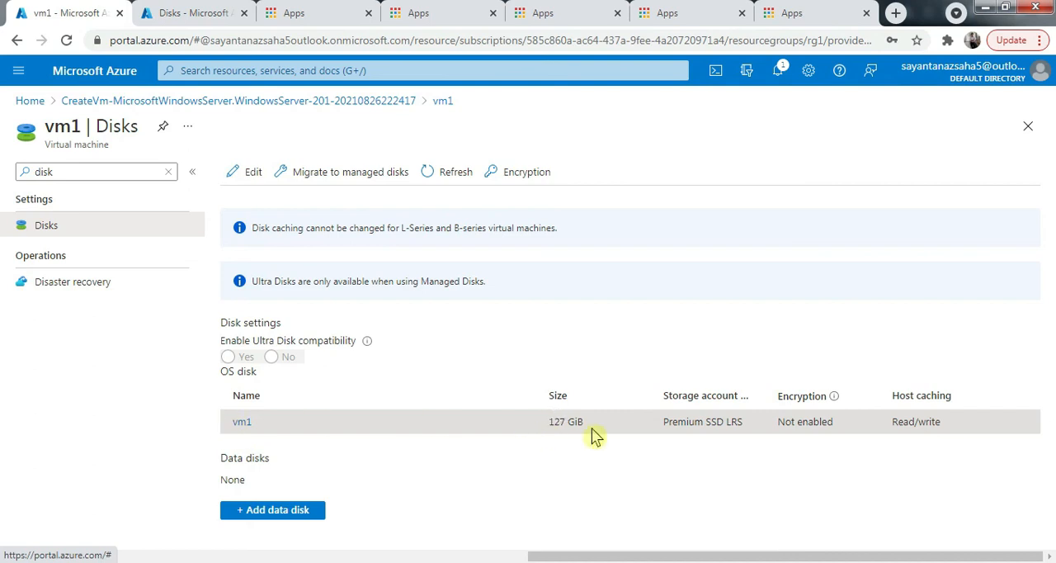
left_click(173, 14)
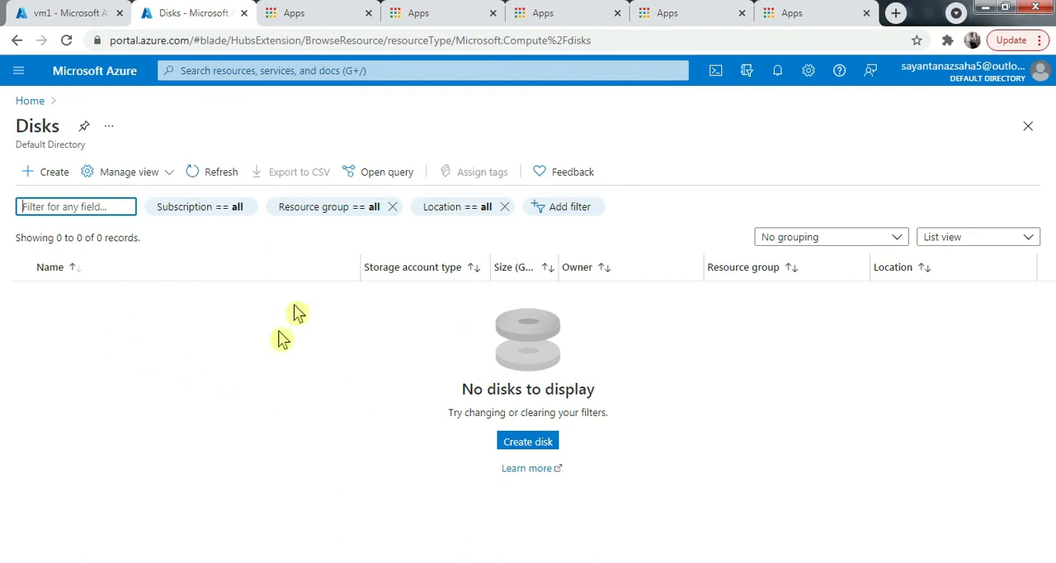
left_click(65, 12)
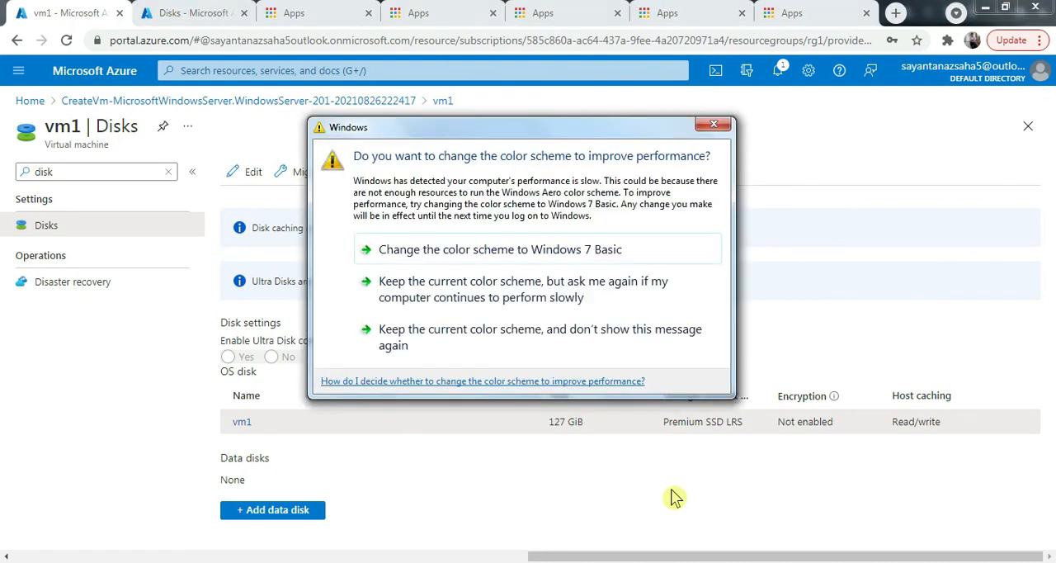
left_click(714, 124)
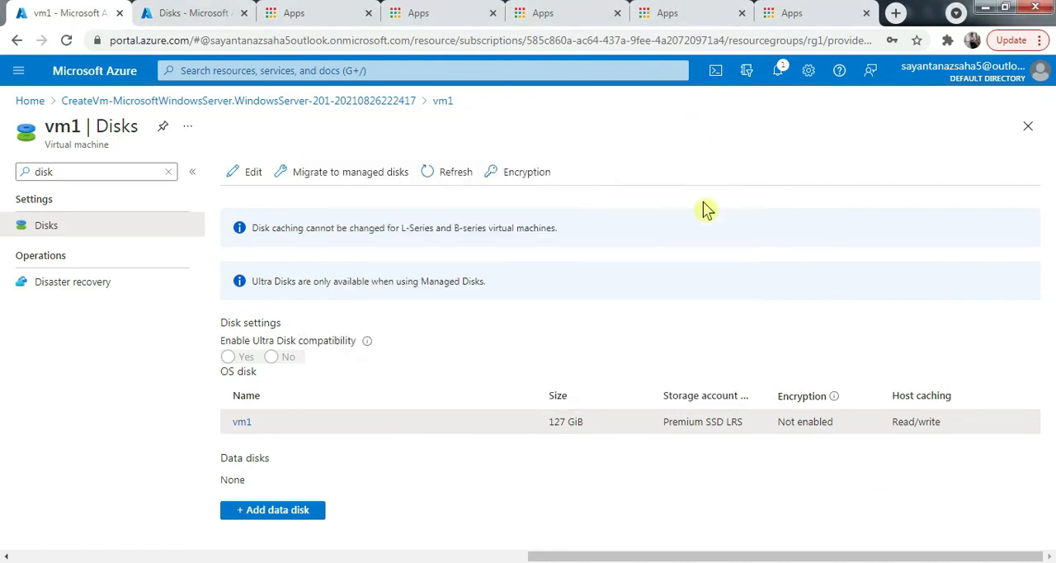